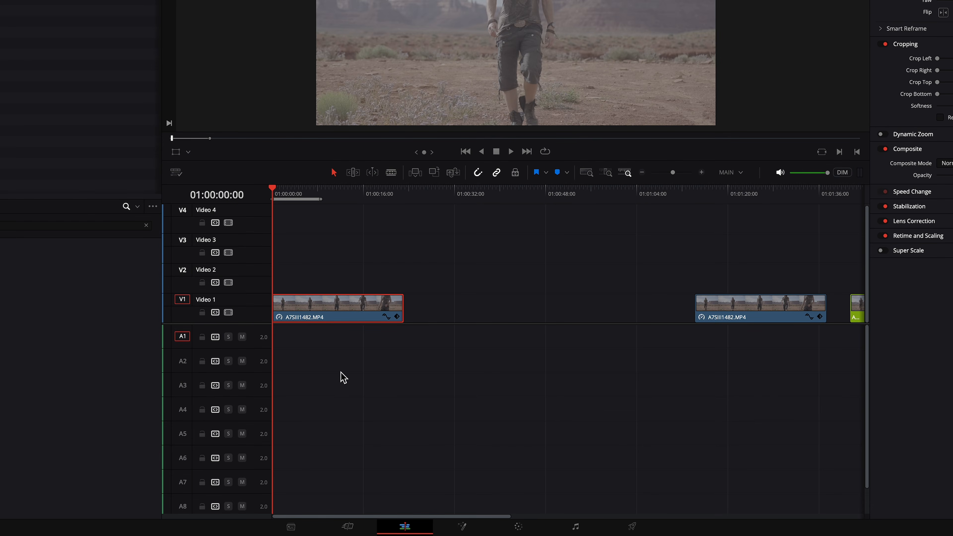
Step: Open the selected clip for color grading and add five serial nodes after node 01
click(520, 527)
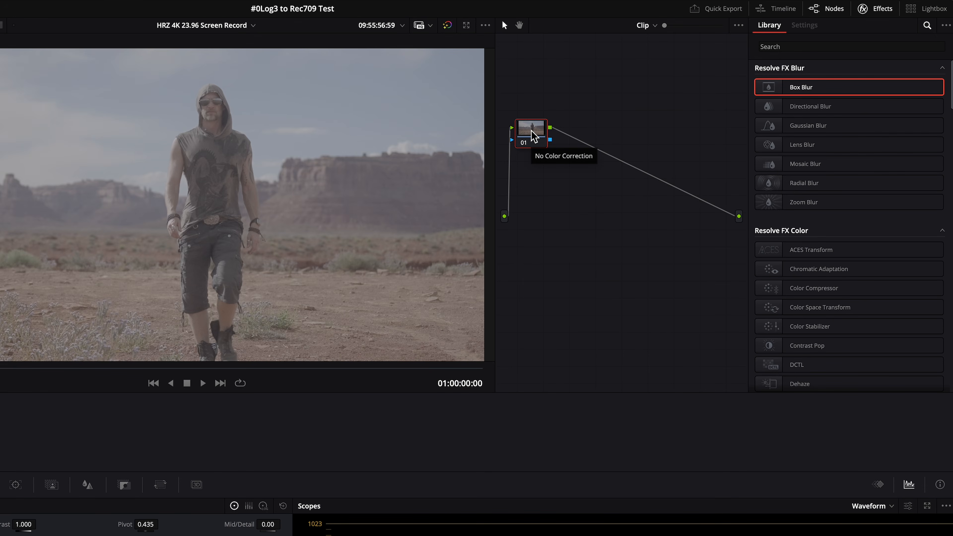
key(alt+s)
key(alt+s)
key(alt+s)
key(alt+s)
key(alt+s)
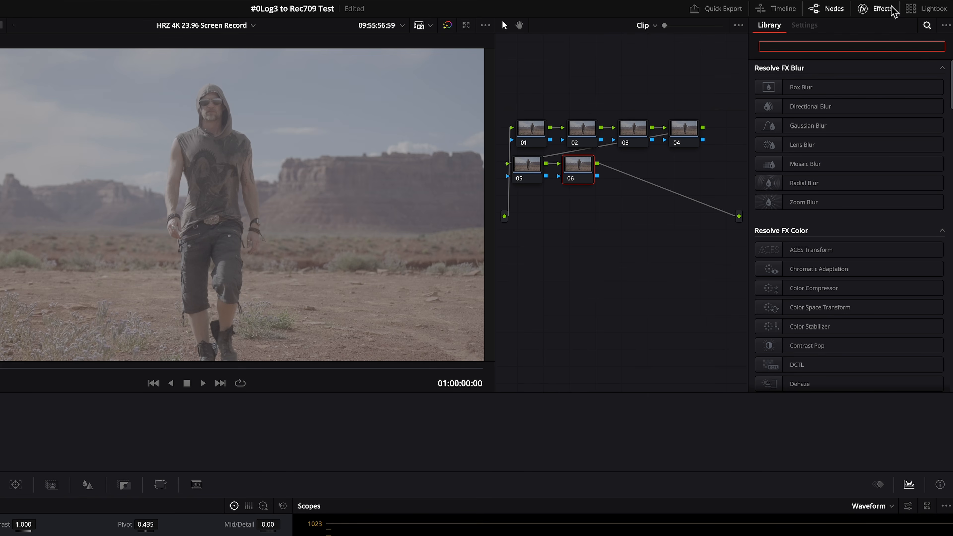
Step: Find the Color Space Transform effect by searching for "color" and apply it to nodes 01 and 06
click(884, 12)
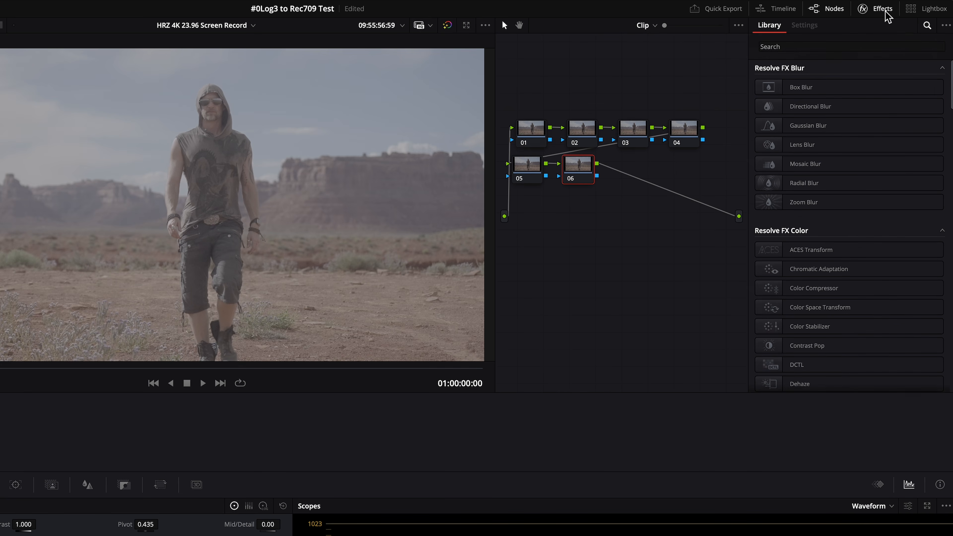
click(868, 47)
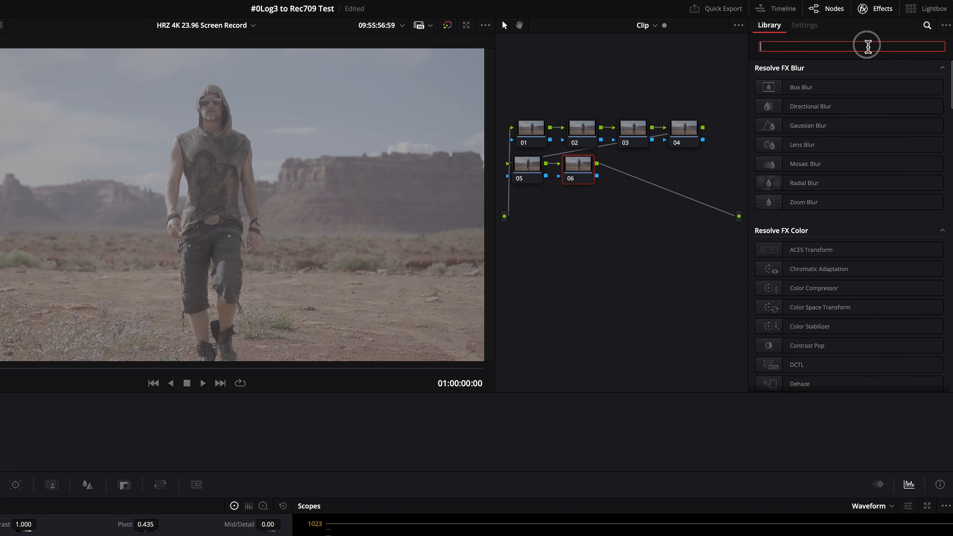
text(color)
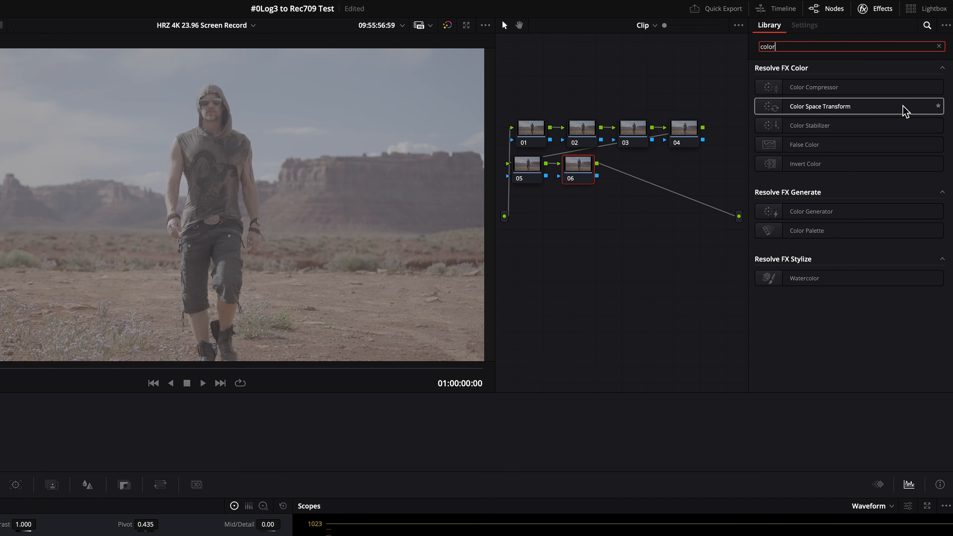
click(911, 110)
drag(912, 110, 530, 132)
drag(902, 109, 584, 175)
Step: Set node 01's input color space to Sony S-Gamut3.Cine and its input gamma to Sony S-Log3
click(541, 124)
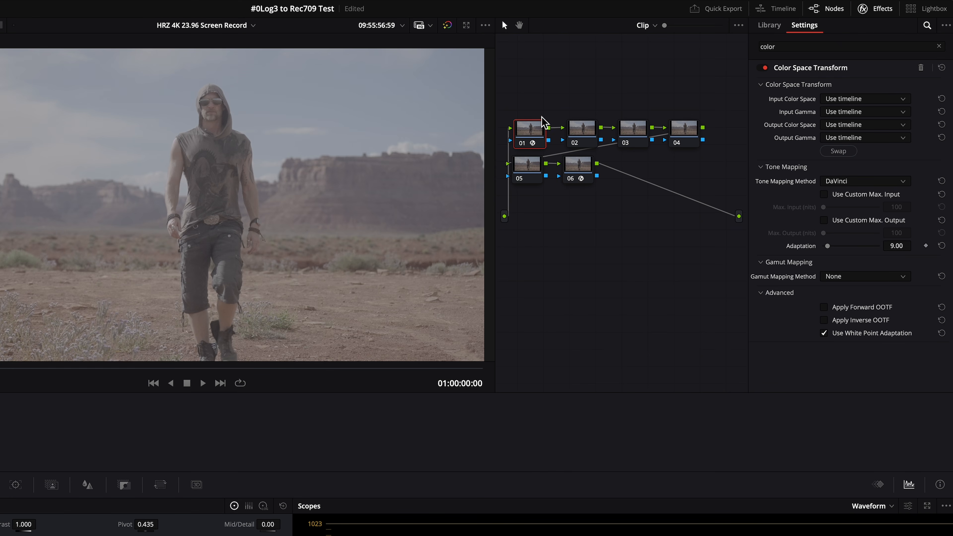
click(869, 99)
scroll(869, 109, down, 5)
scroll(876, 148, down, 3)
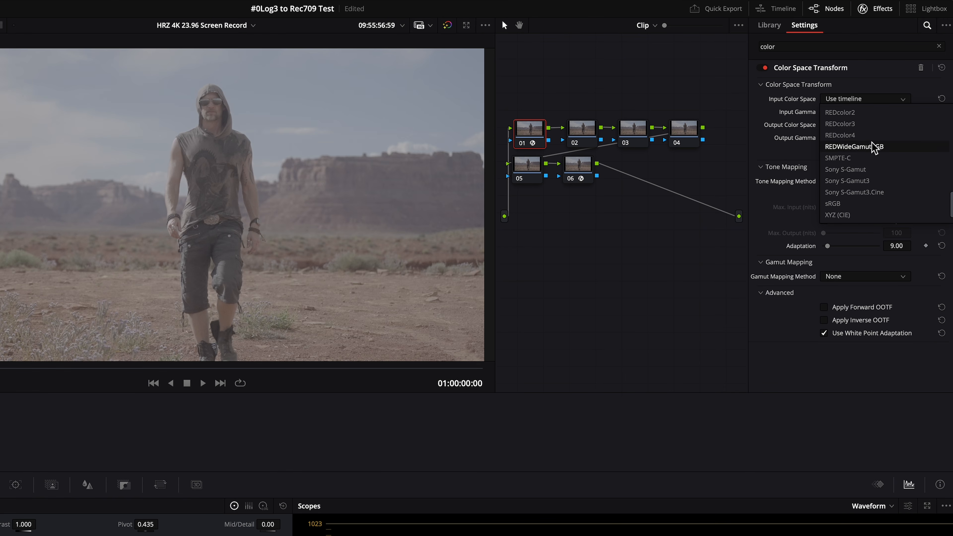
click(876, 196)
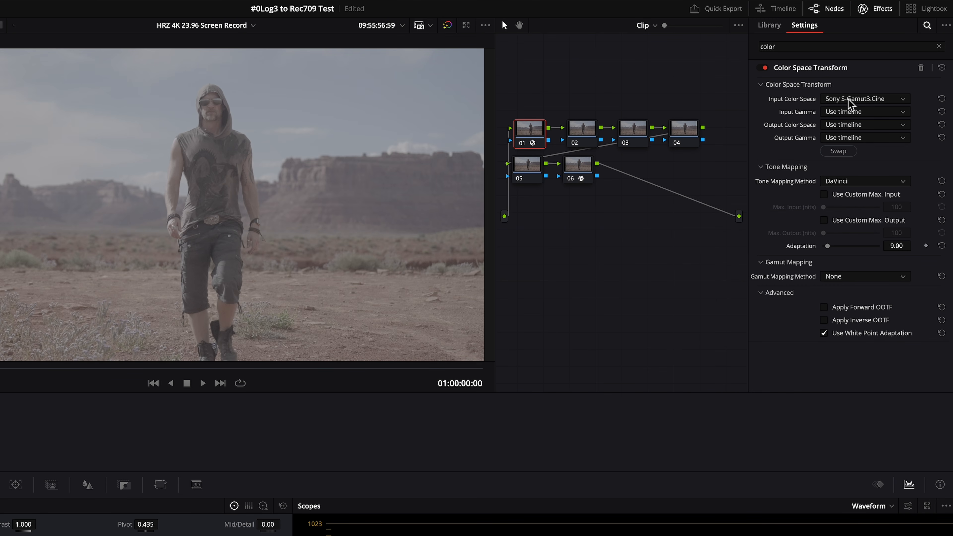
click(850, 112)
scroll(851, 124, down, 10)
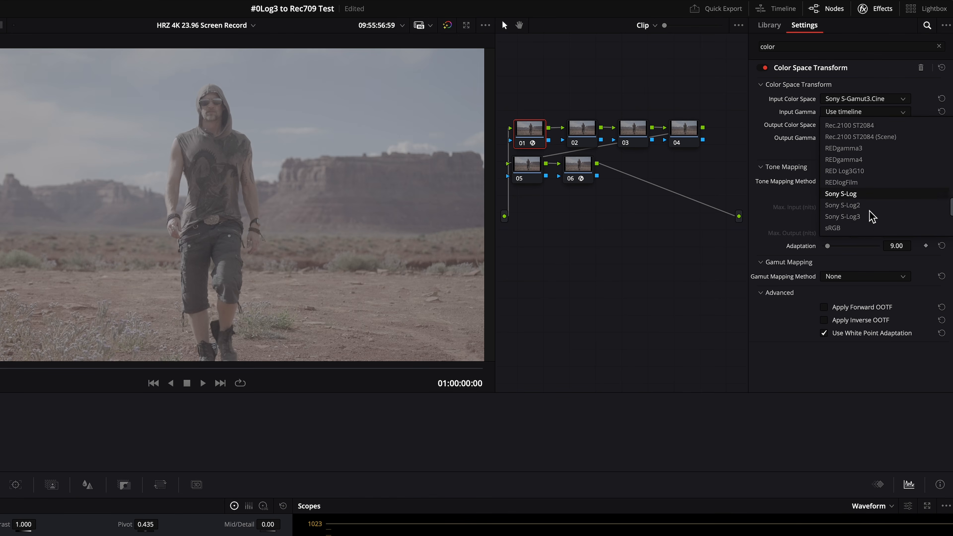
click(858, 209)
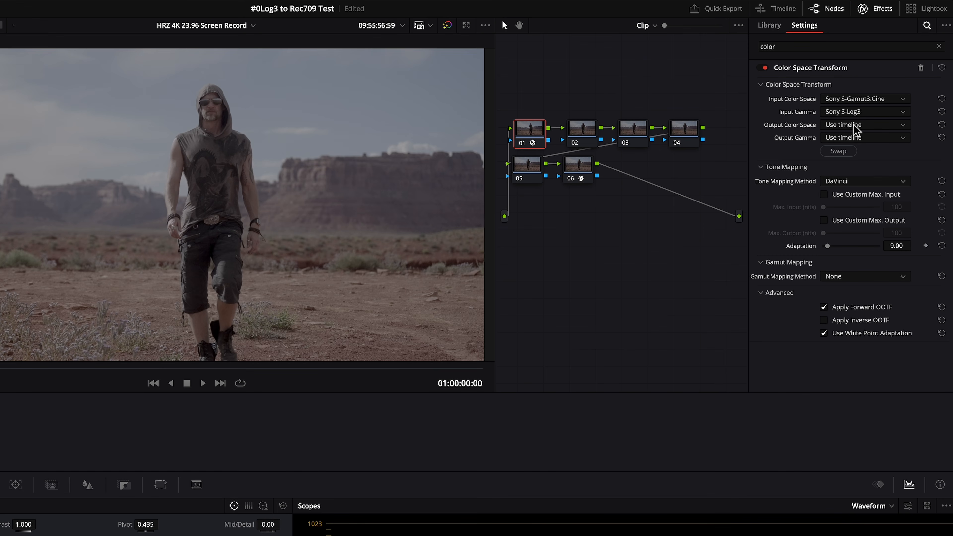
Step: Set node 01's output color space to DaVinci Wide Gamut and its output gamma to DaVinci Intermediate
click(854, 125)
key(d)
click(874, 242)
click(846, 138)
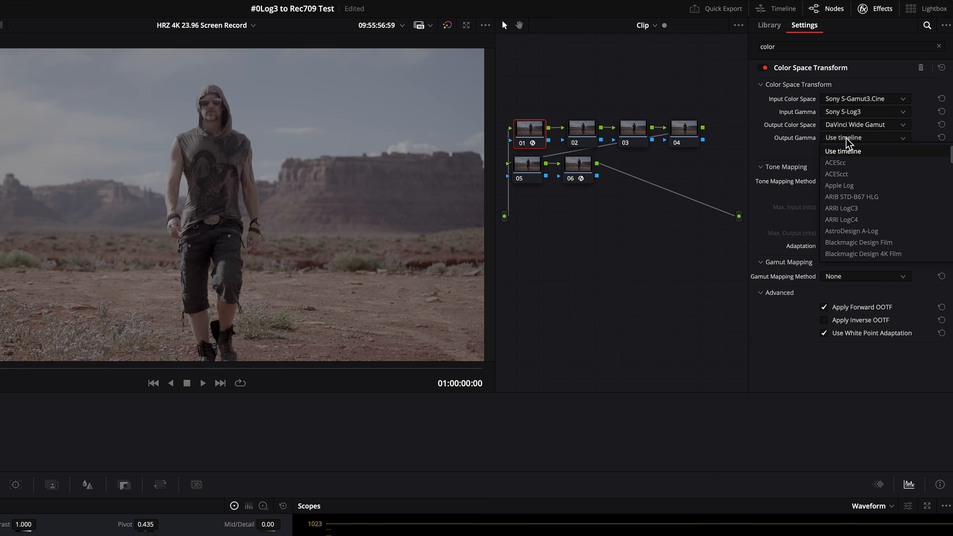
key(d)
click(869, 221)
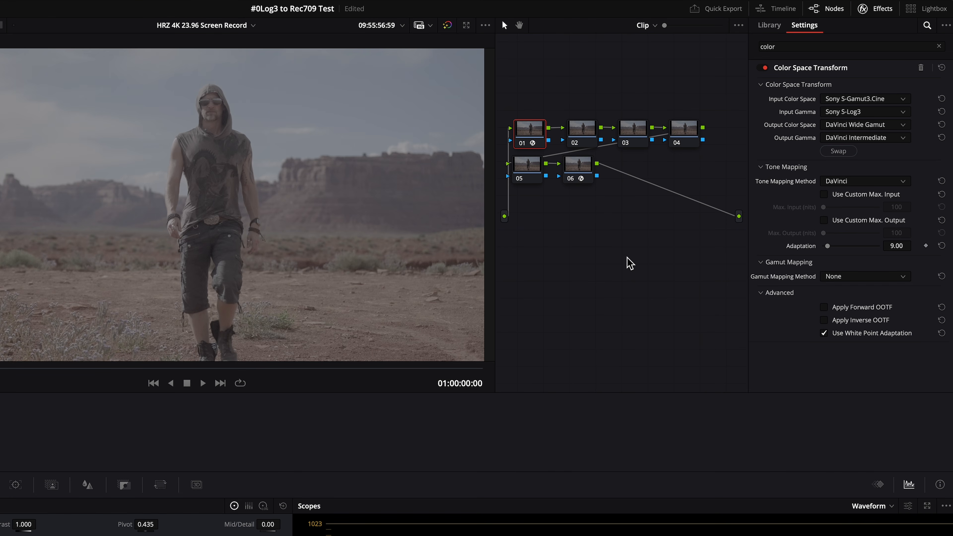
Step: Set node 06's input color space to DaVinci Wide Gamut and its input gamma to DaVinci Intermediate
click(578, 170)
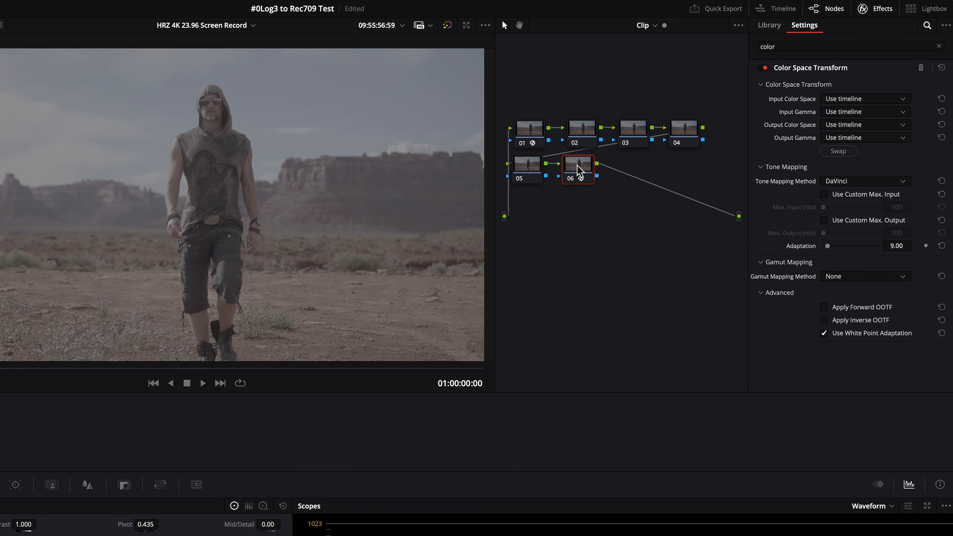
click(872, 100)
scroll(873, 100, down, 3)
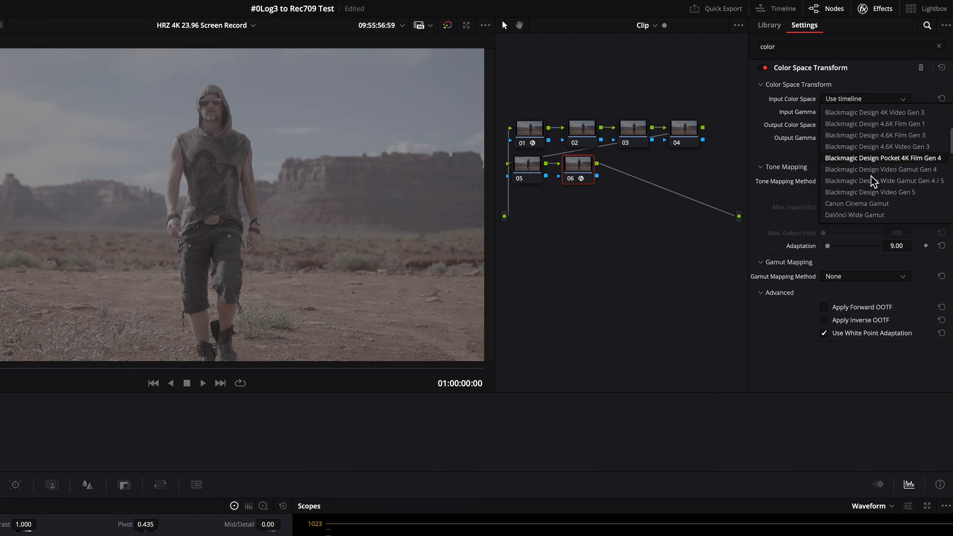
click(859, 215)
click(861, 113)
scroll(861, 117, down, 5)
click(875, 232)
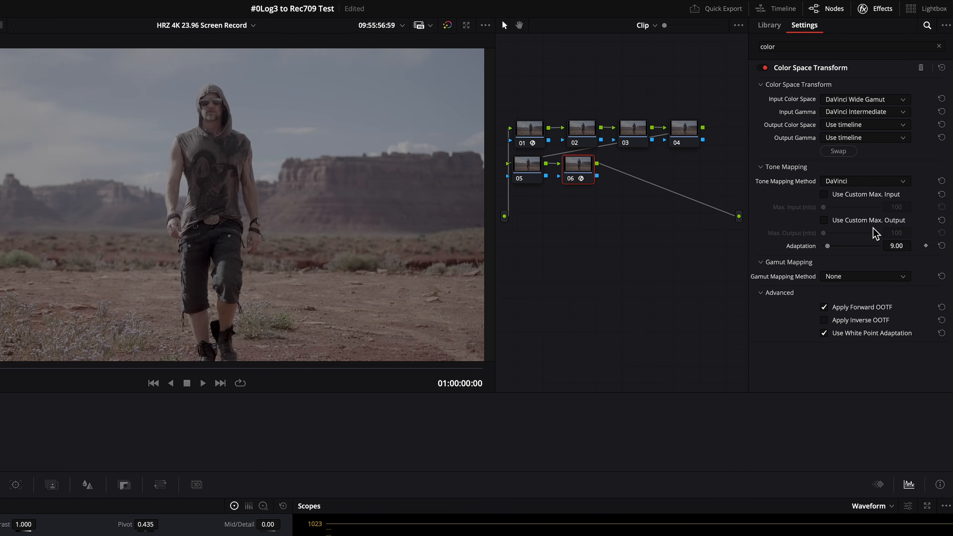
Step: Set node 06's output color space to Rec.709 and its output gamma to Gamma 2.4
click(869, 124)
scroll(867, 143, down, 8)
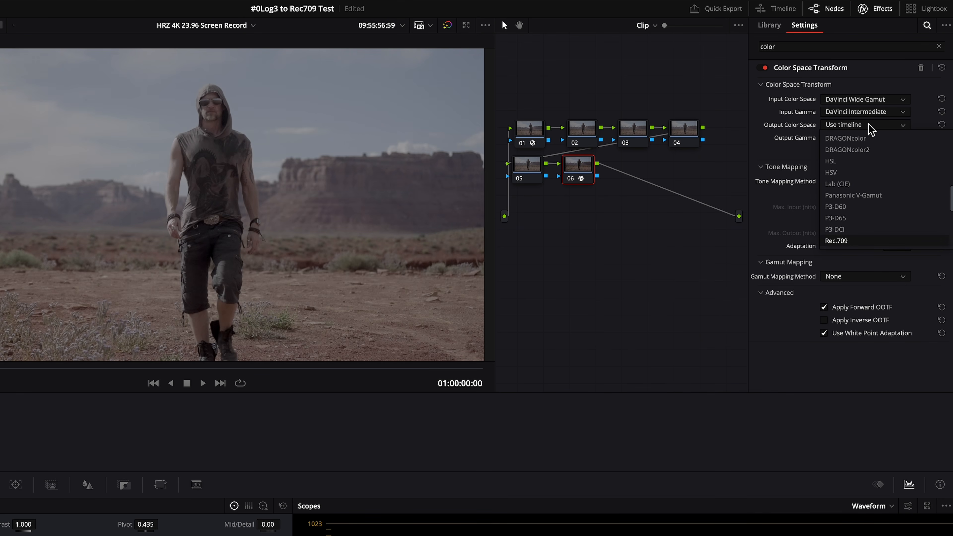
click(855, 230)
click(866, 138)
scroll(867, 158, down, 6)
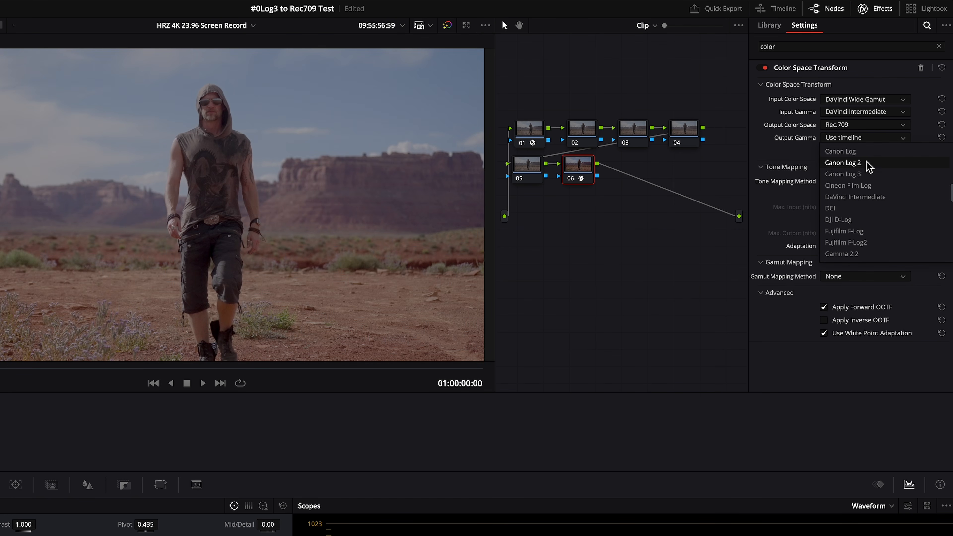
click(864, 221)
Step: Grab a still of the graded first clip into the gallery's PowerGrade 1 album
click(530, 129)
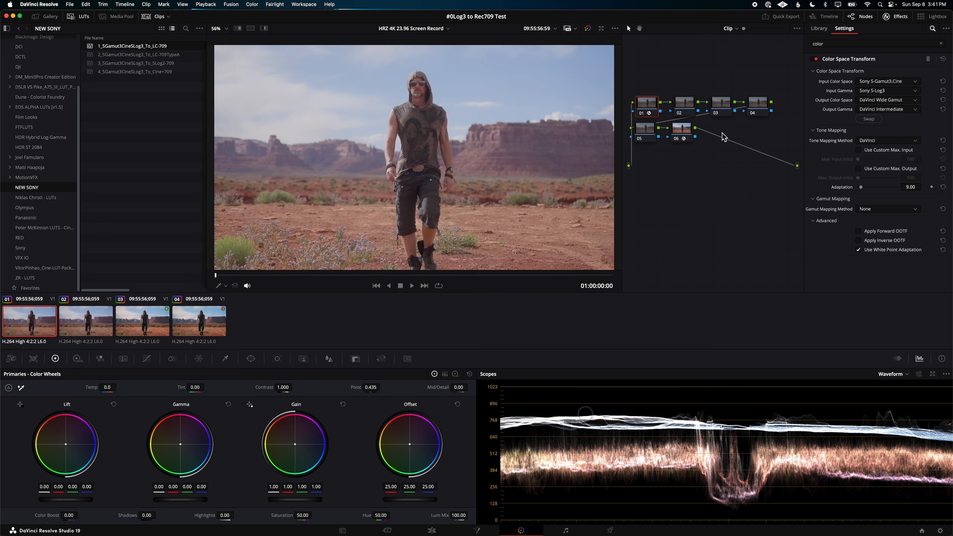
click(50, 16)
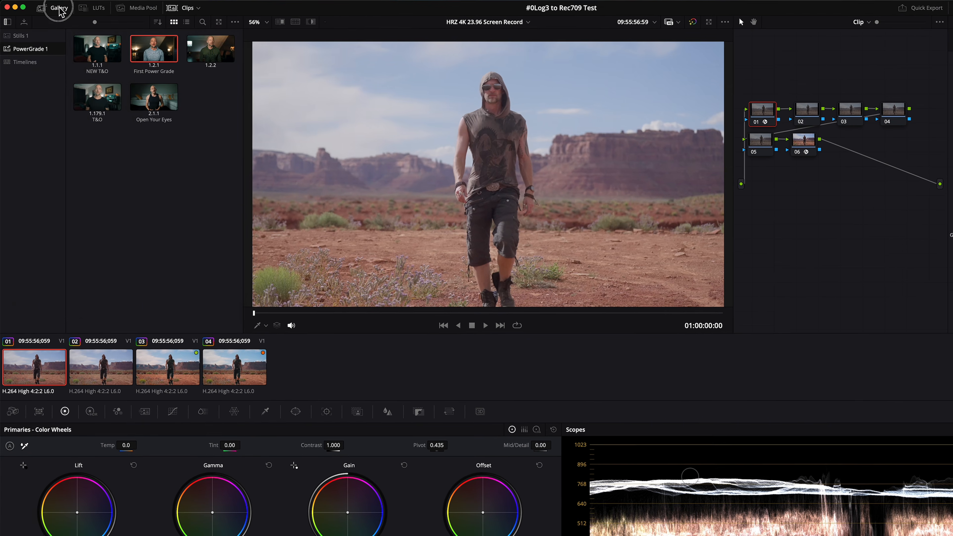
click(50, 15)
click(62, 10)
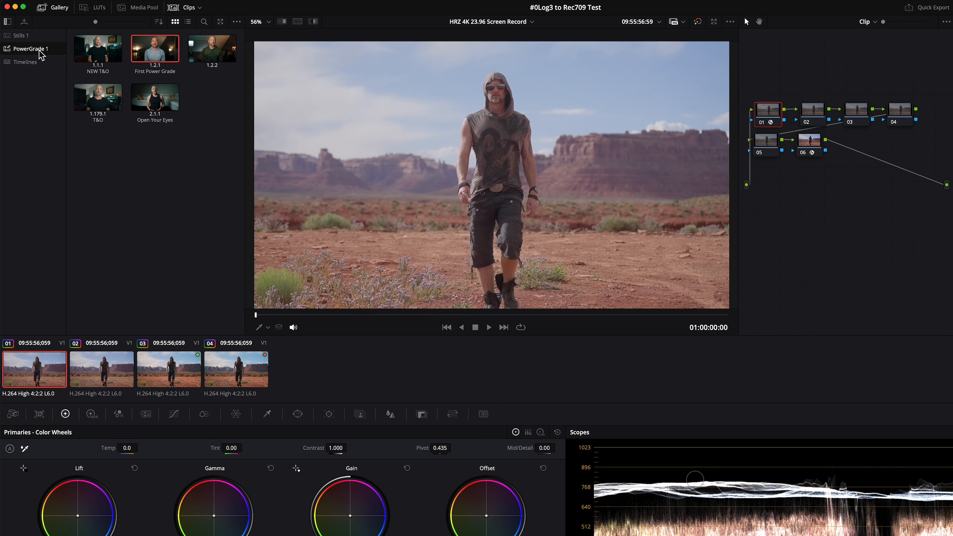
right_click(446, 117)
click(461, 122)
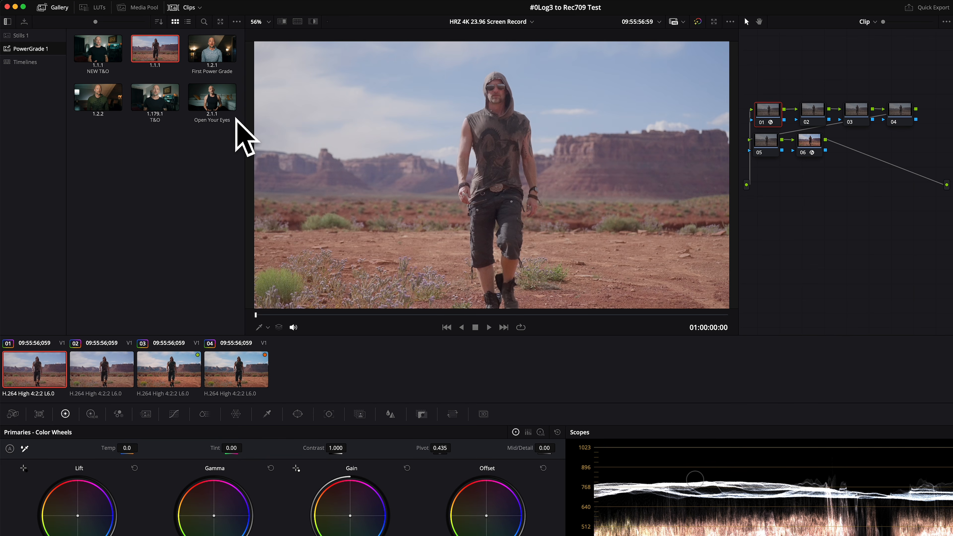
Step: Label the new PowerGrade still "Desert" and apply its grade to the ungraded second clip
right_click(166, 53)
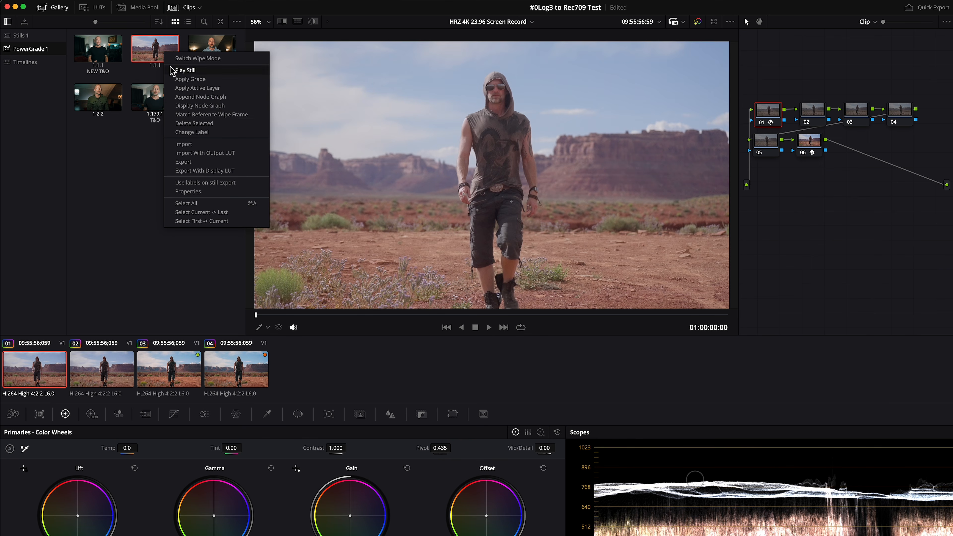
click(206, 136)
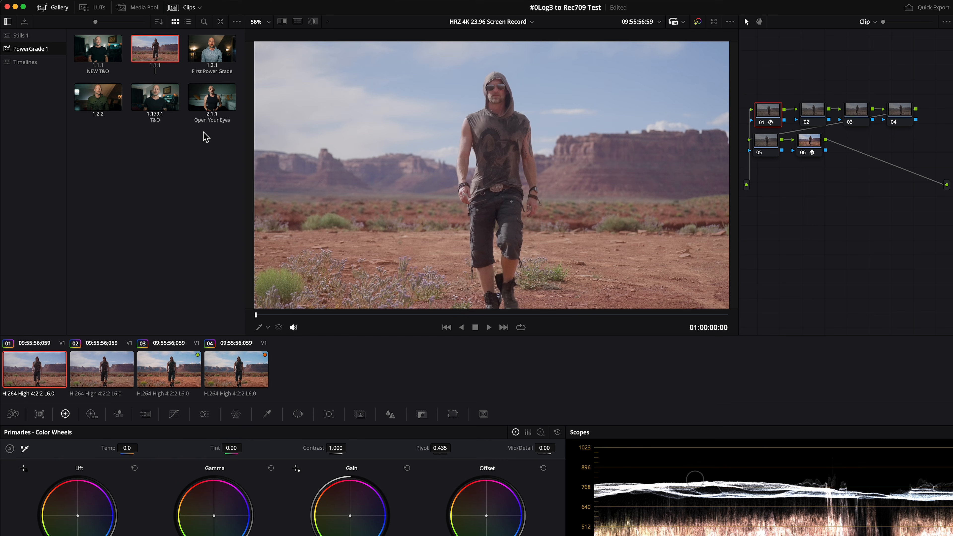
text(Desert)
key(Return)
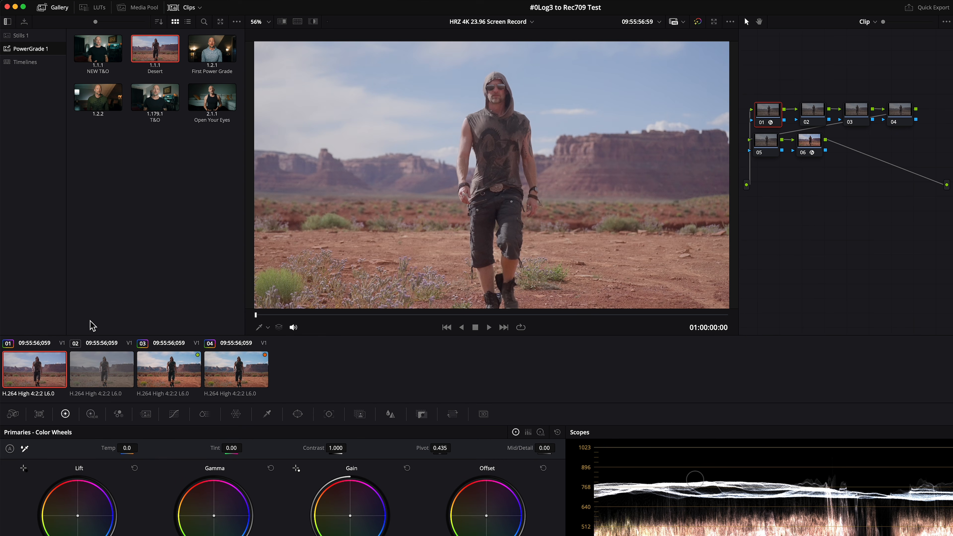
click(117, 377)
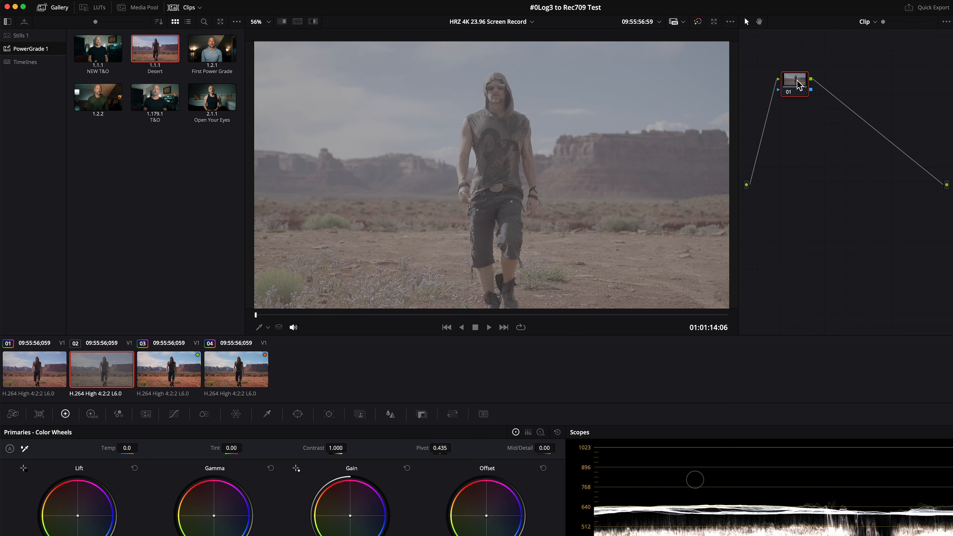
double_click(155, 53)
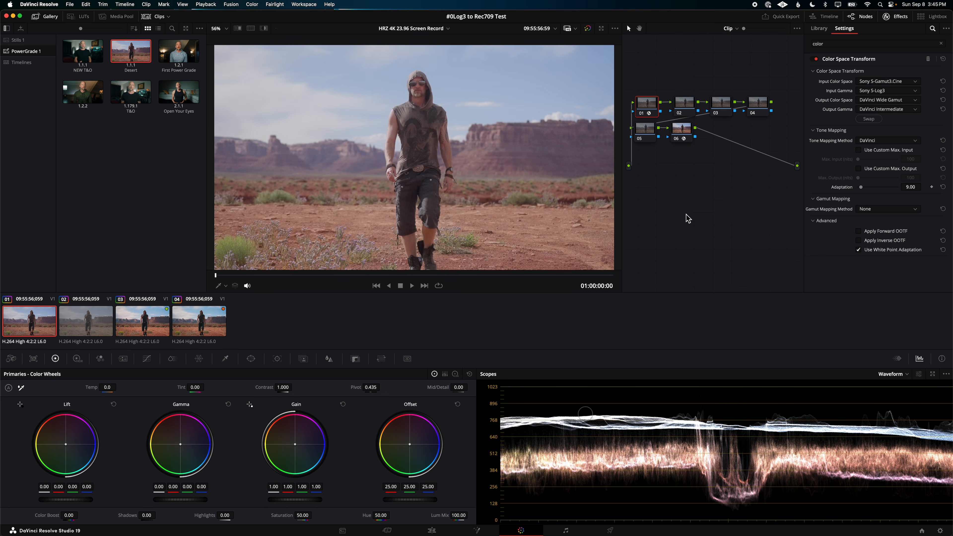
Step: Move node 06 below and node 01 above the other nodes in the first clip's graph, and highlight nodes 02 to 05 between them
drag(683, 136, 701, 210)
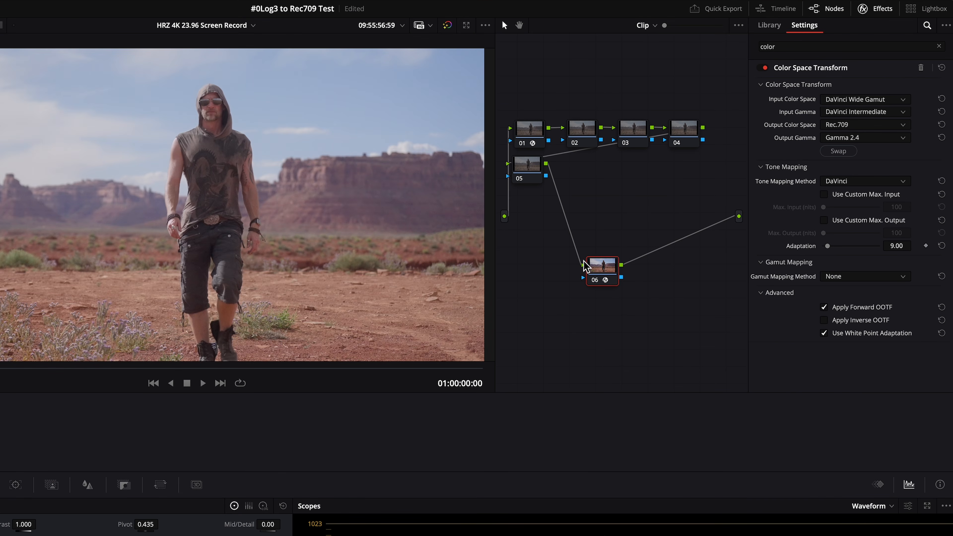
drag(536, 132, 535, 61)
click(608, 270)
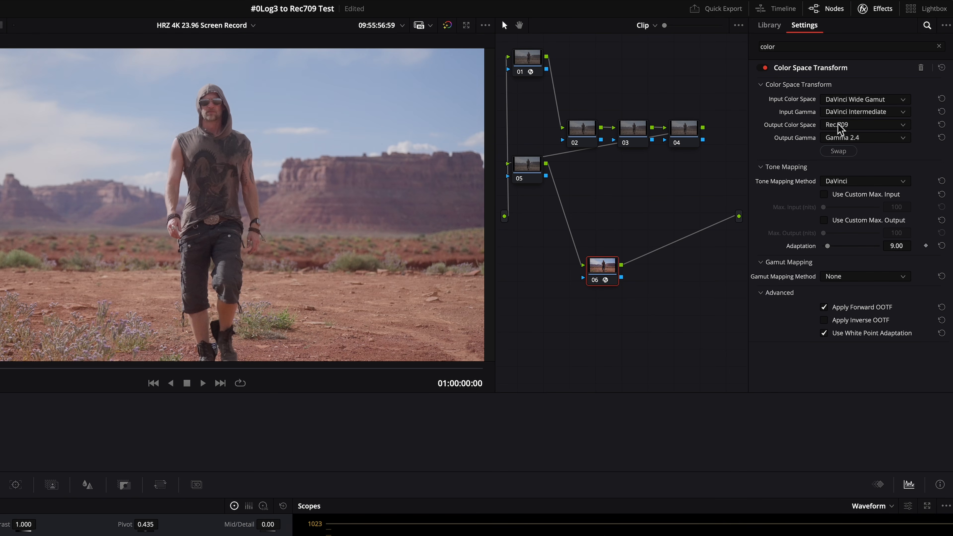
drag(685, 190, 511, 121)
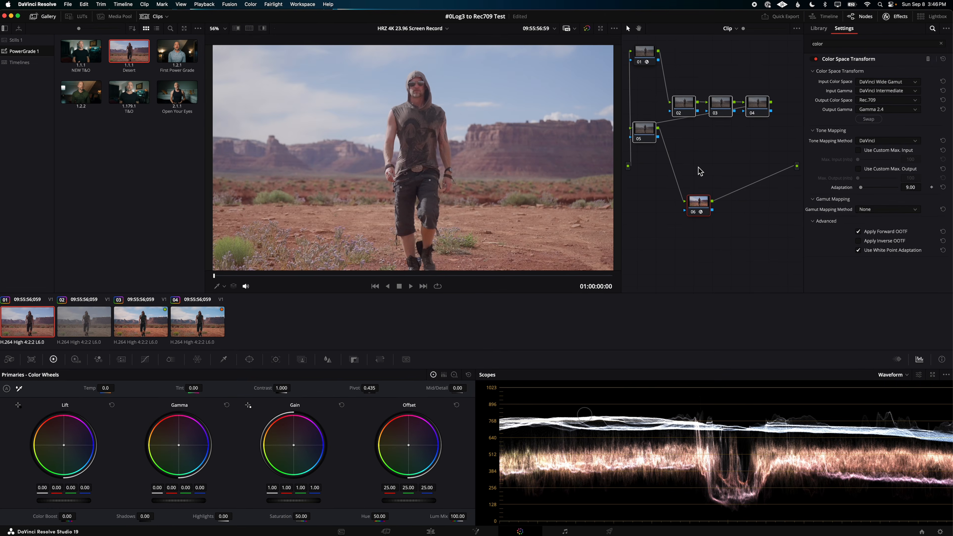
click(603, 172)
Step: Set the color temperature to 80 on node 02 and increase the contrast on node 03
click(599, 127)
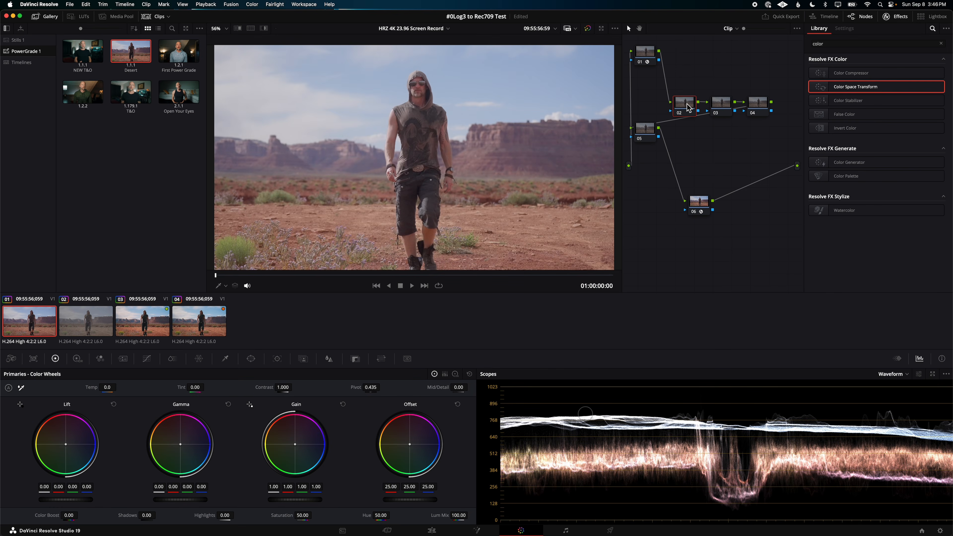
drag(108, 388, 118, 387)
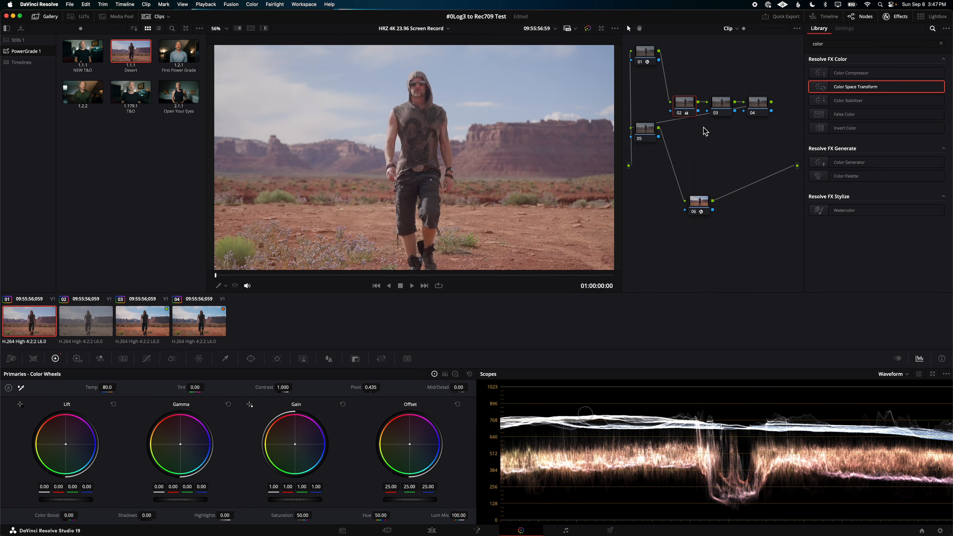
click(729, 106)
drag(286, 389, 310, 389)
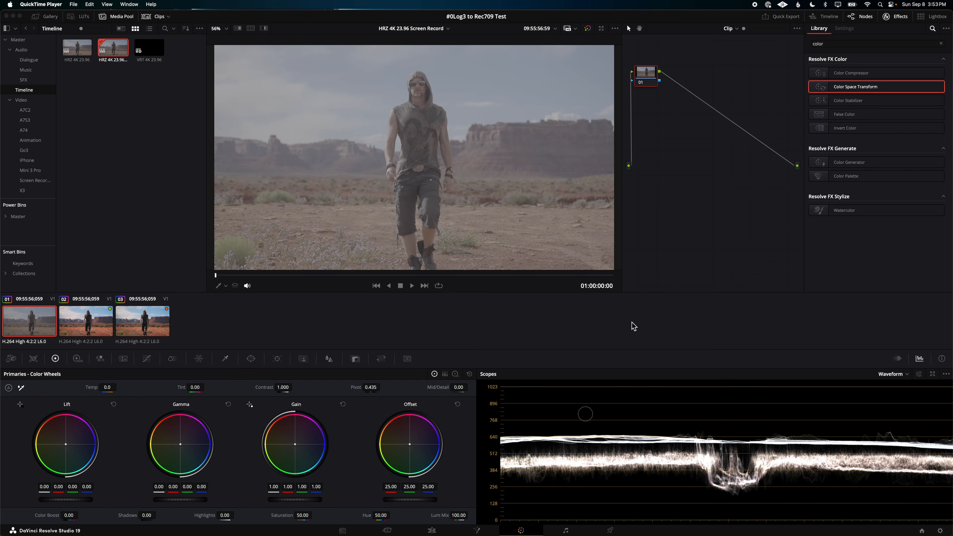
Step: In the browser, download Sony's "Look Profile for Resolve S-Gamut3.Cine/S-Log3" to the Desktop and locate its folder in Finder
click(603, 19)
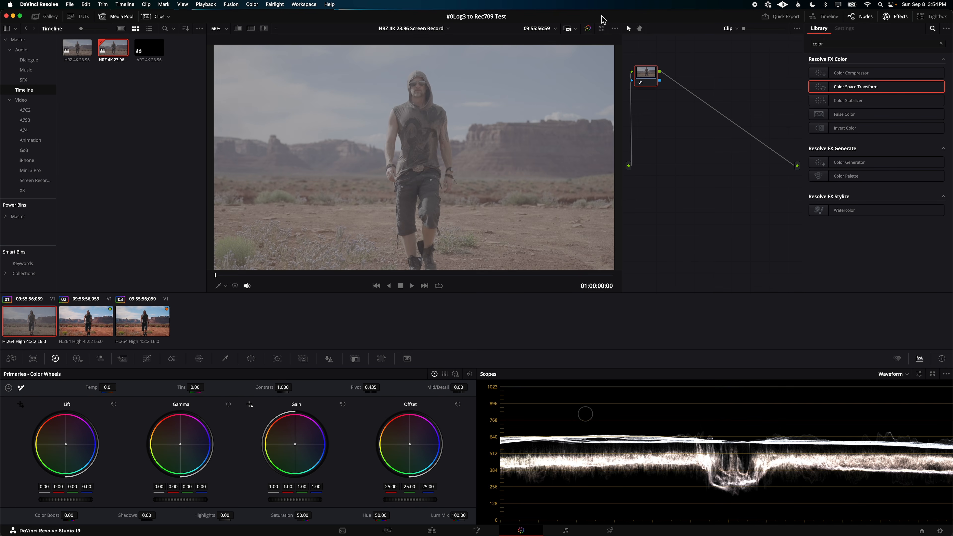
key(super+Tab)
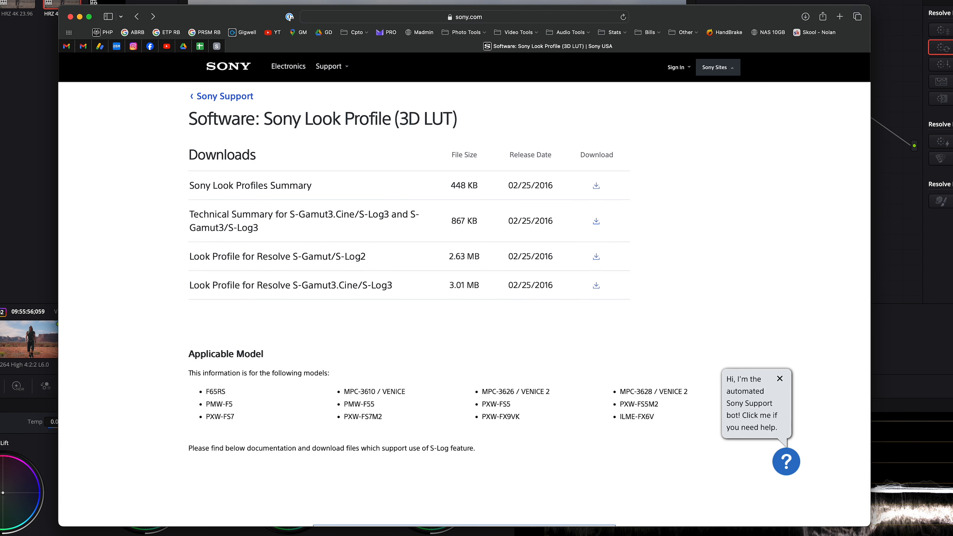
click(597, 285)
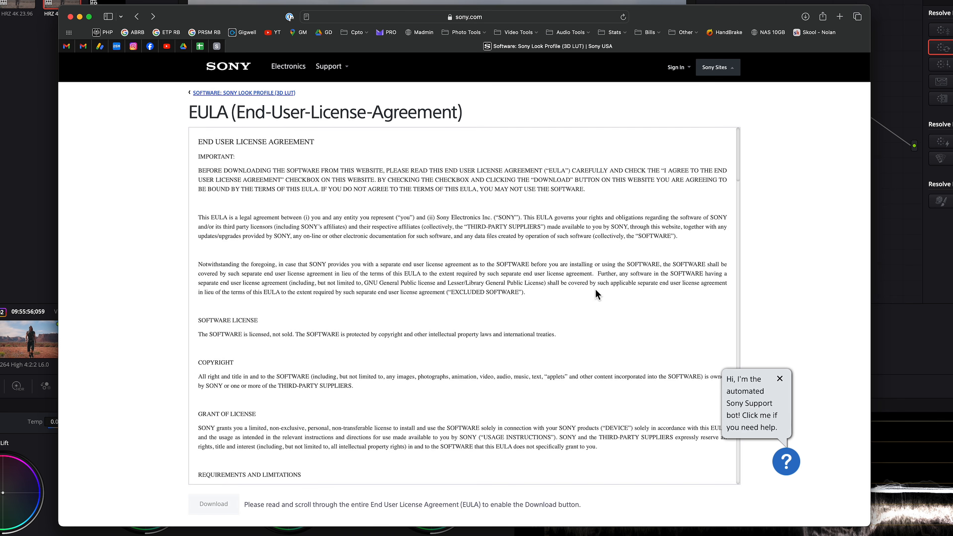
scroll(533, 306, down, 20)
click(220, 505)
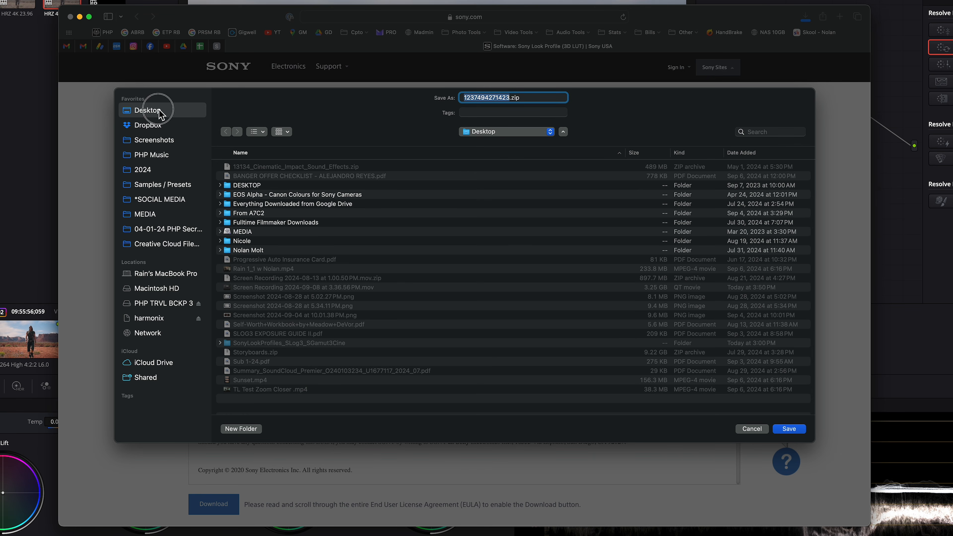
click(790, 428)
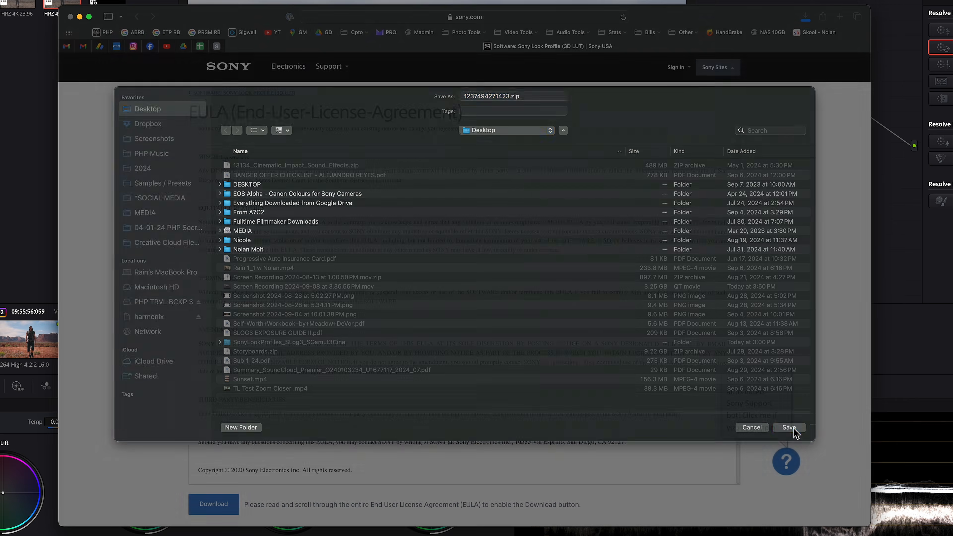
click(880, 63)
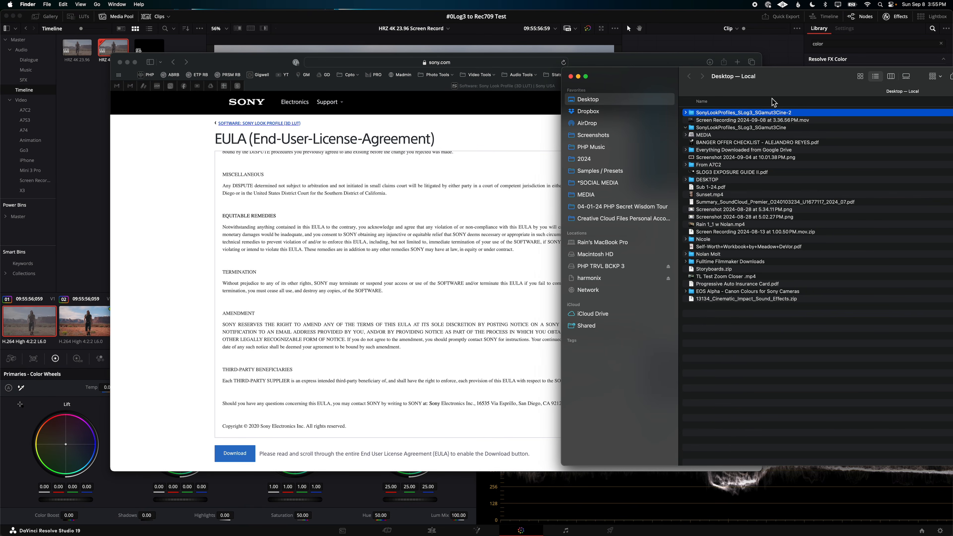
Step: Return to DaVinci Resolve, open the LUT folder from the project's Color Management settings, and view its Sony subfolder
key(super+Tab)
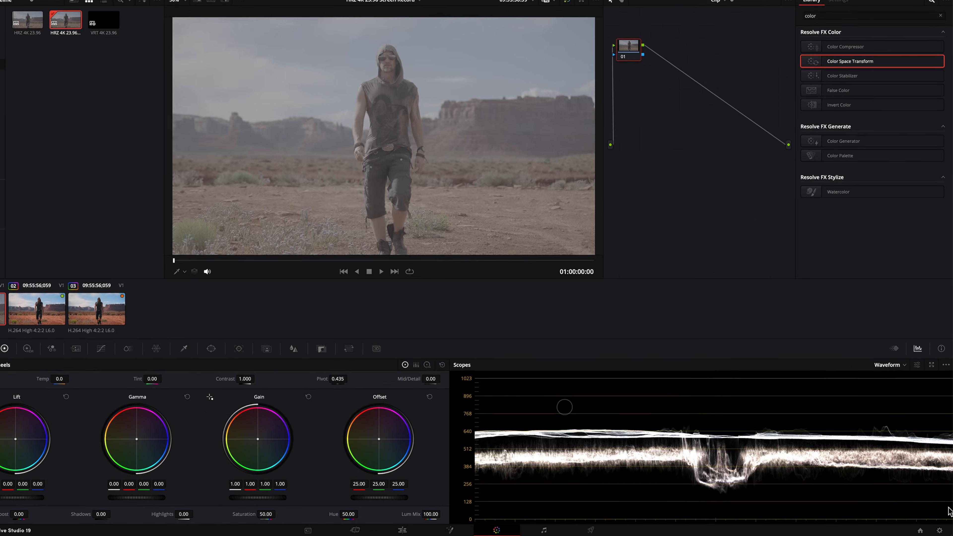
click(939, 530)
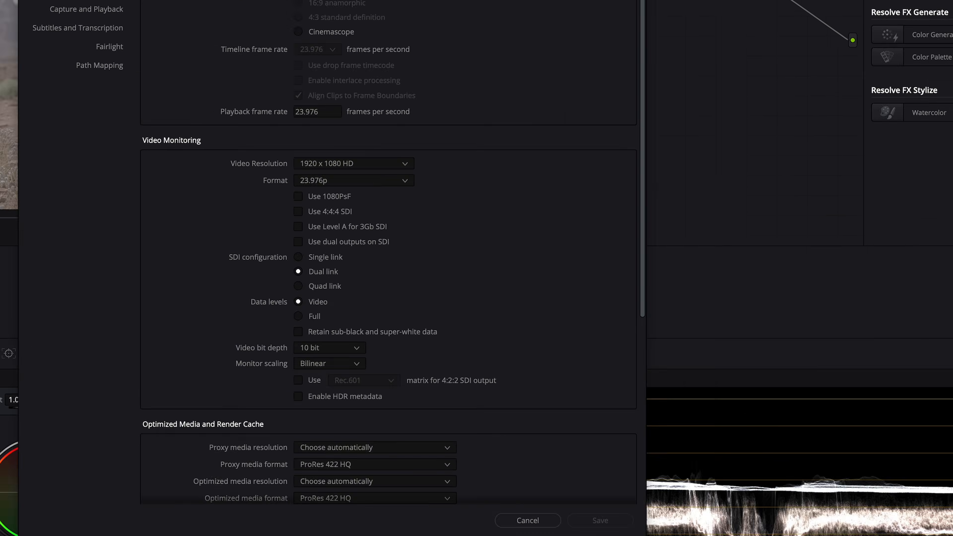
click(253, 60)
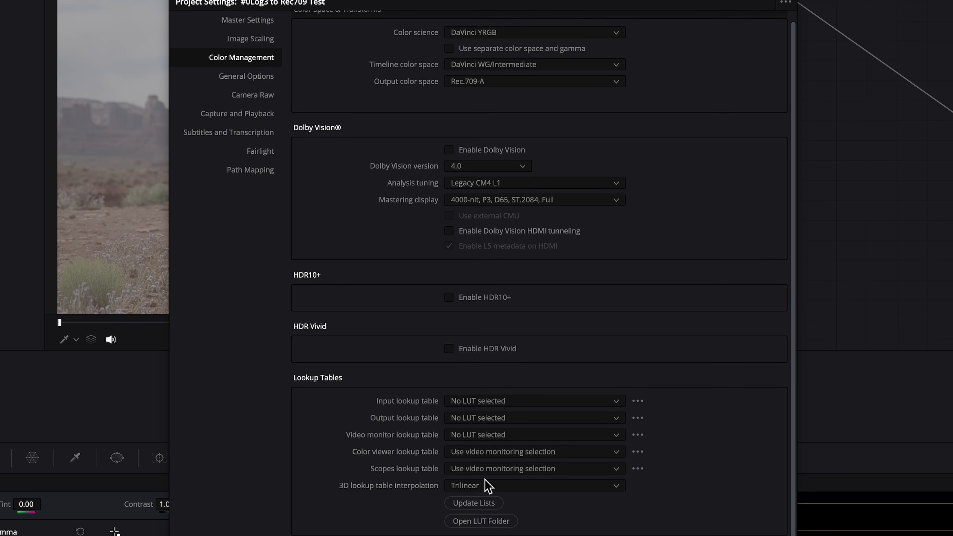
click(481, 521)
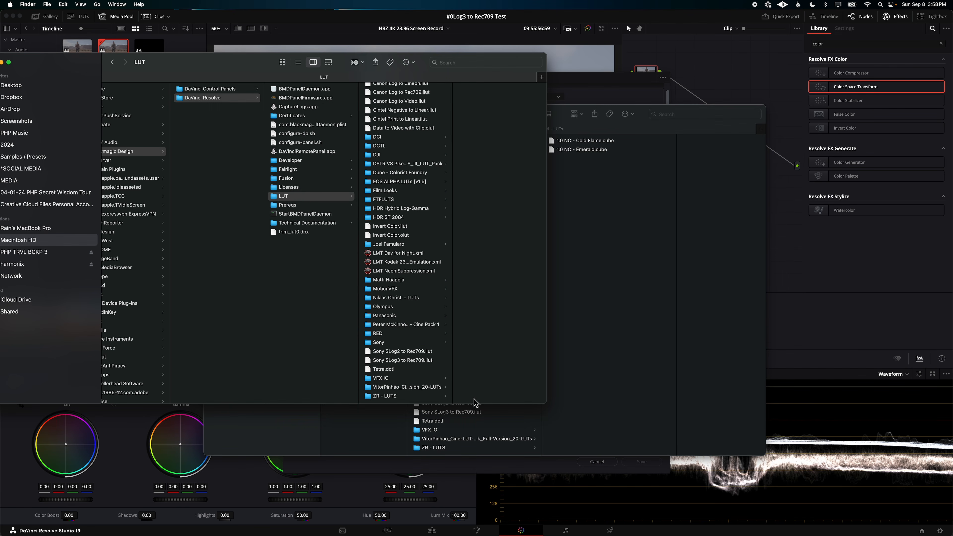
drag(228, 67, 370, 73)
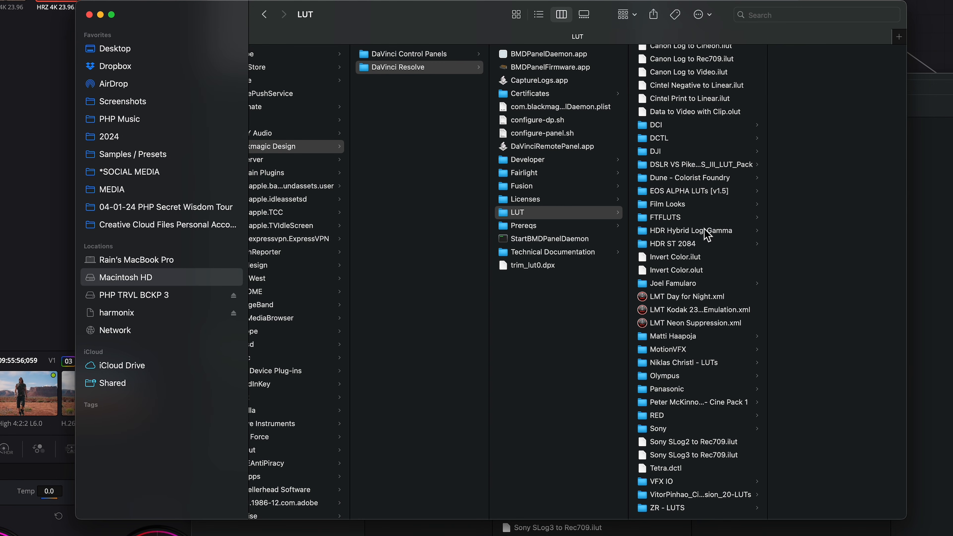
scroll(697, 331, up, 5)
scroll(697, 331, down, 5)
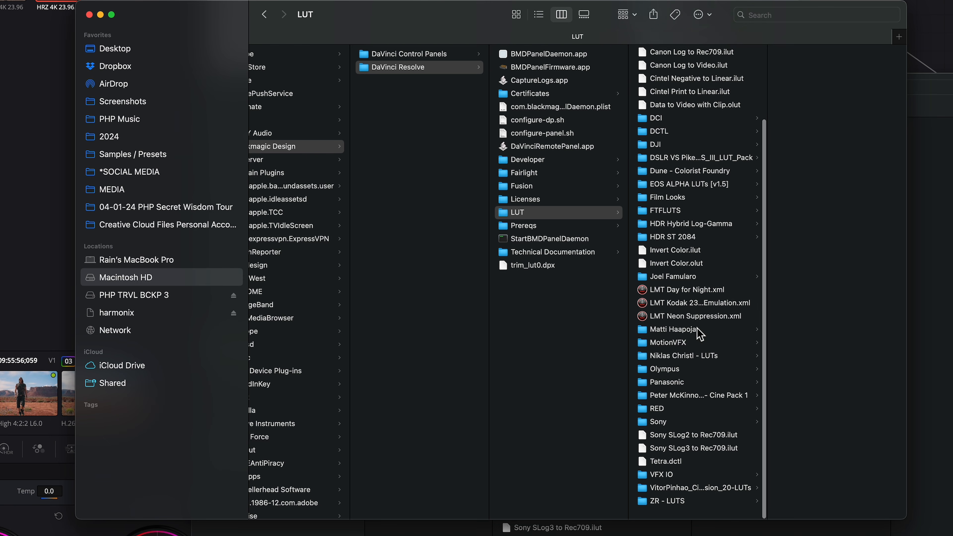
click(658, 430)
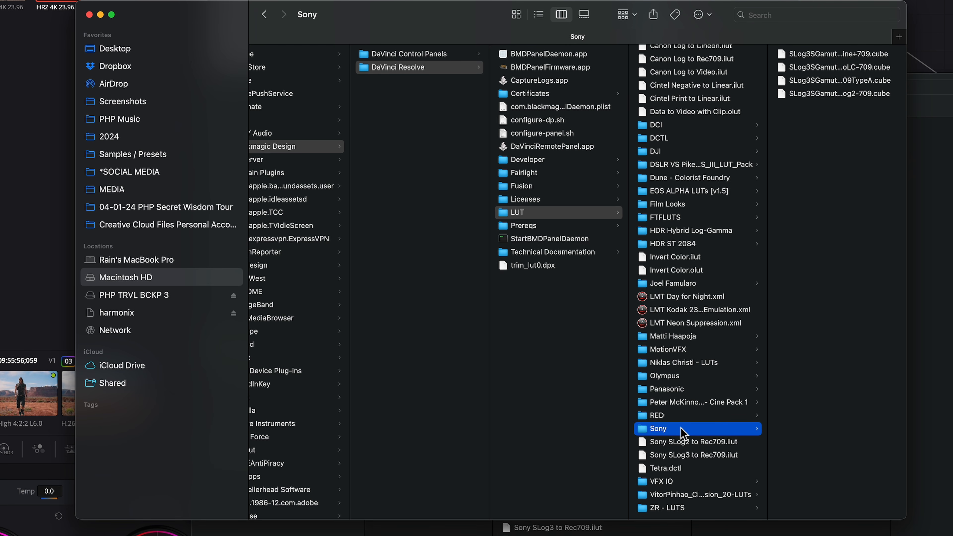
Step: Create a folder named "SONY NEW" inside DaVinci Resolve's LUT folder
click(540, 214)
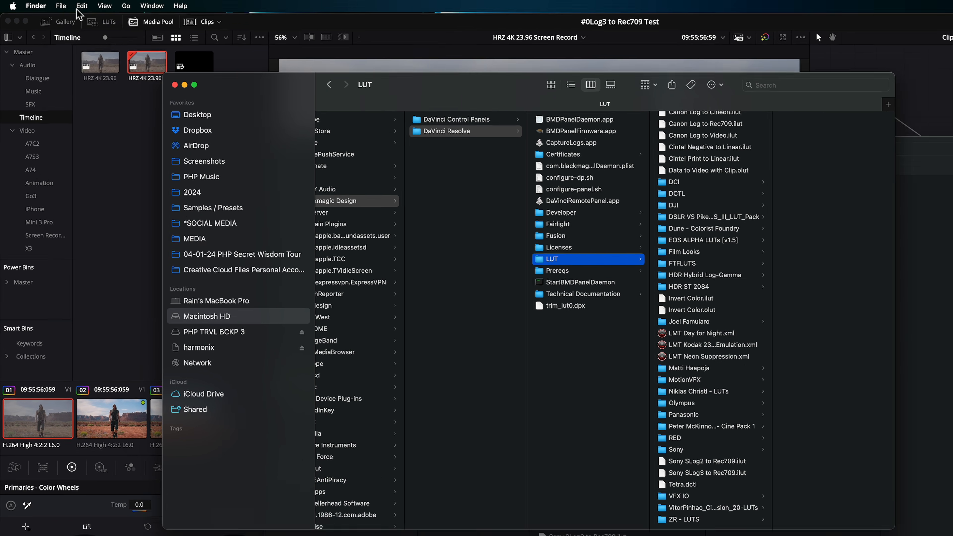
click(47, 5)
click(77, 34)
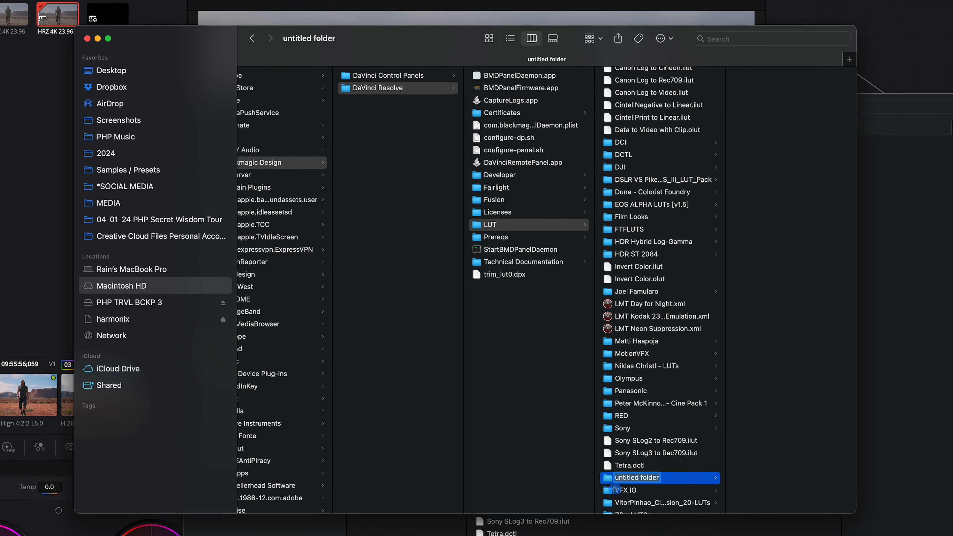
text(SONY NEW)
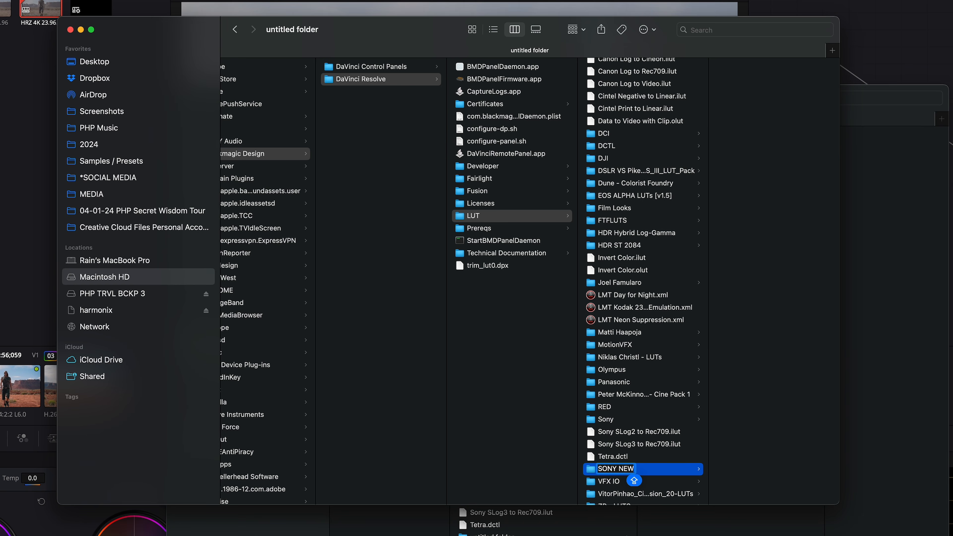
key(Return)
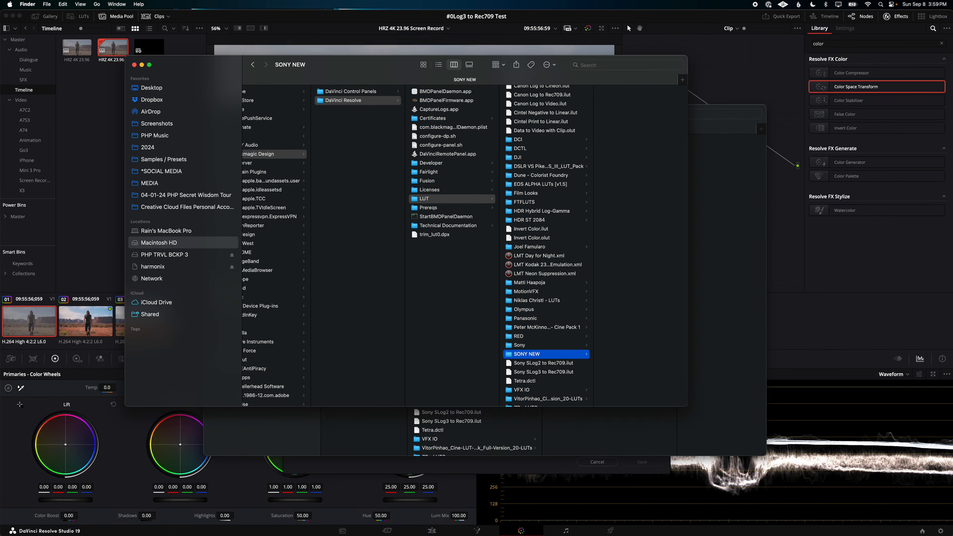
Step: Put all four .cube files from SonyLookProfiles_SLog3_SGamut3Cine-2 on the Desktop into the SONY NEW folder
key(ctrl+Up)
click(670, 150)
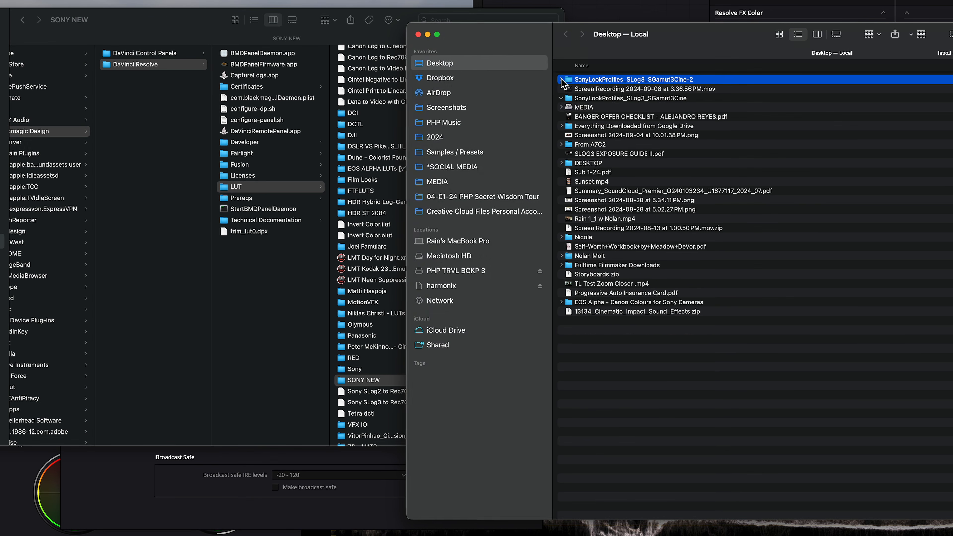
click(683, 80)
click(598, 90)
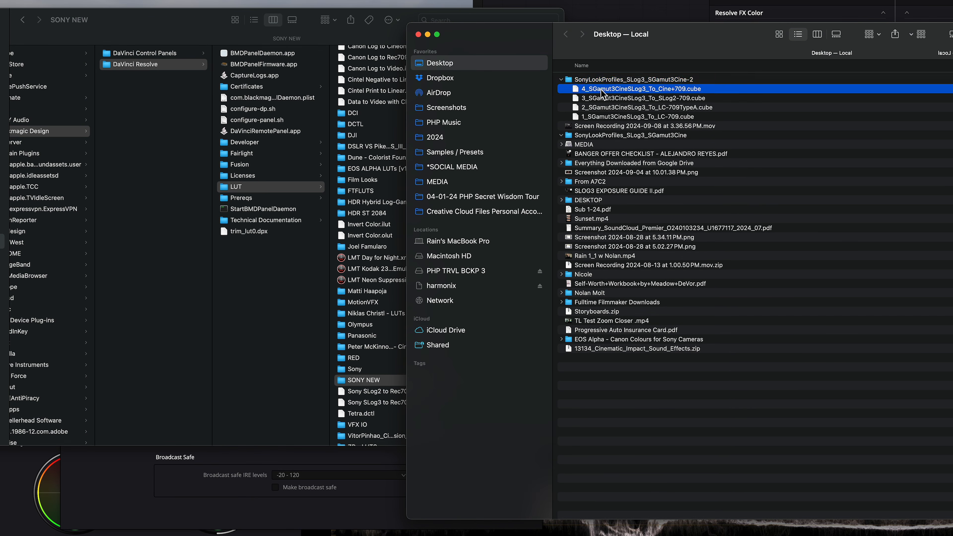
shift+click(607, 118)
drag(637, 47, 769, 42)
drag(818, 95, 358, 386)
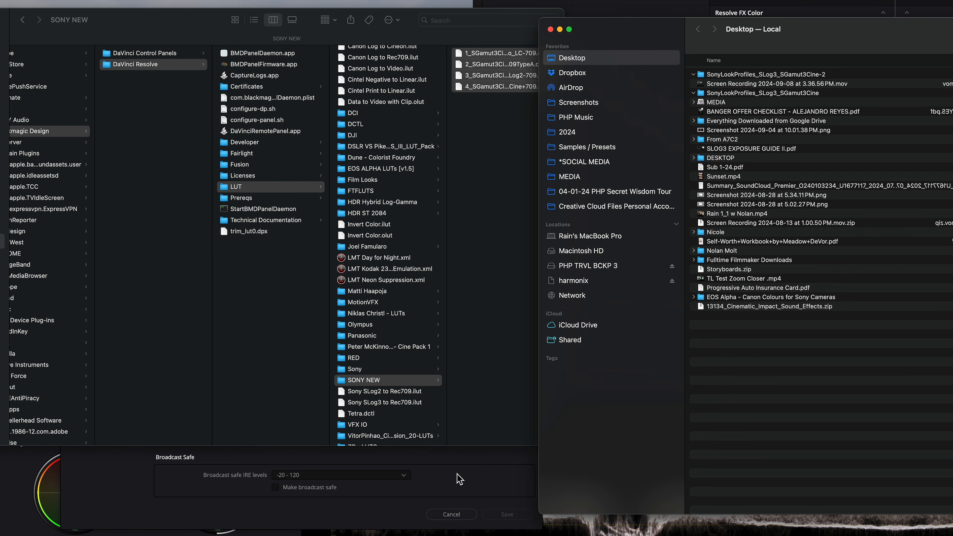
Step: Update the LUT lists and save the project settings in DaVinci Resolve, and display the LUTs in the SONY NEW folder
click(473, 475)
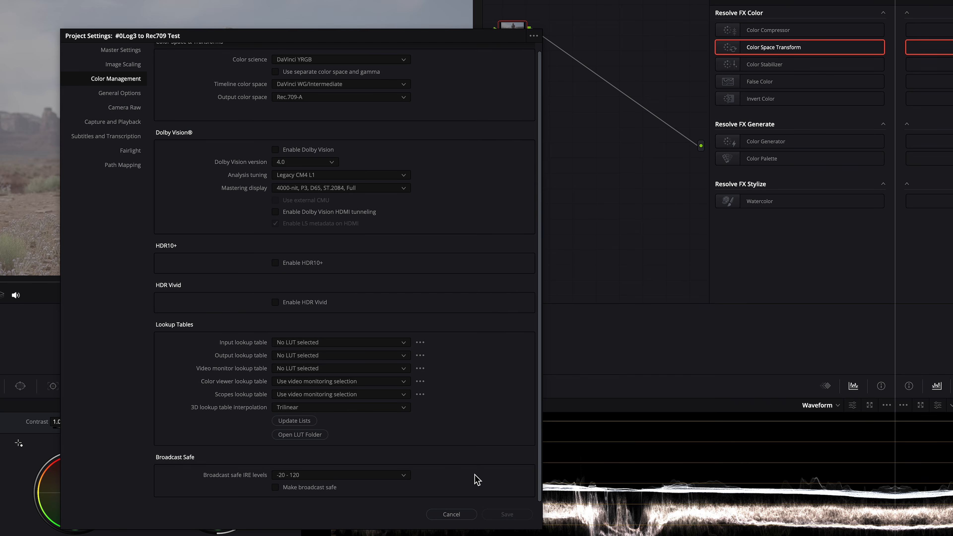
click(293, 422)
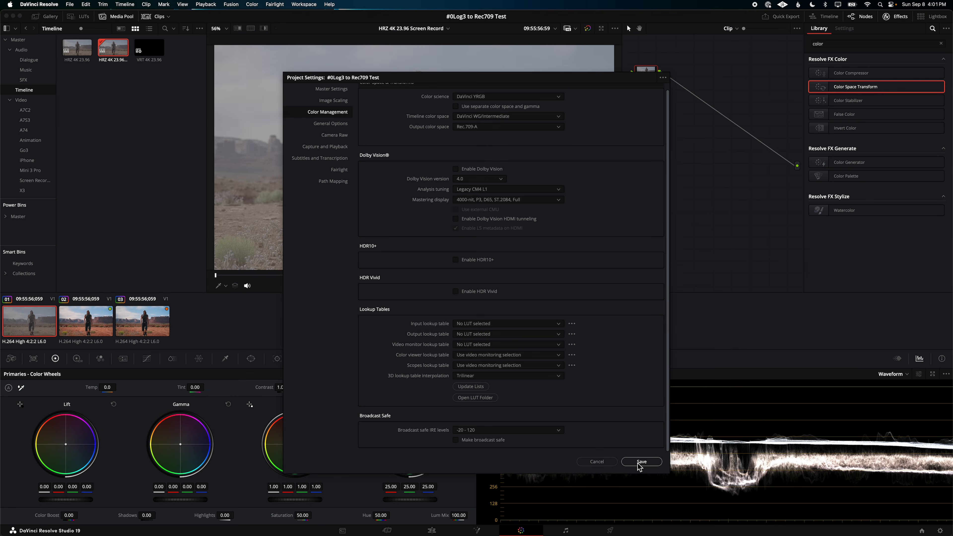
click(642, 462)
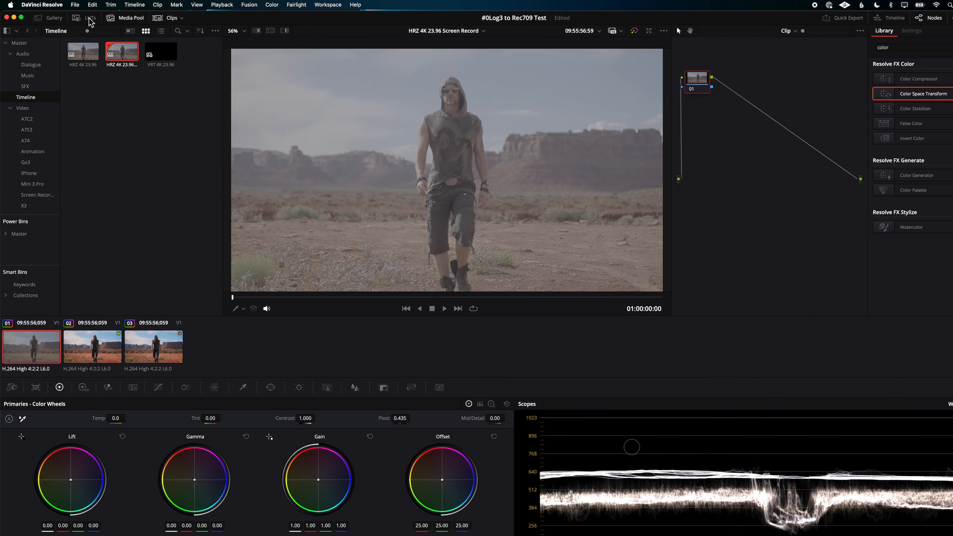
click(78, 16)
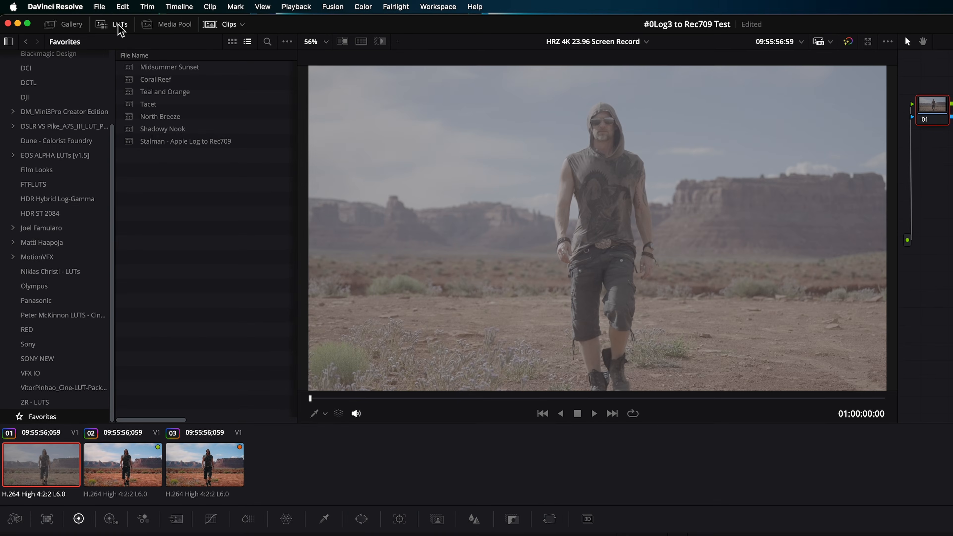
click(51, 359)
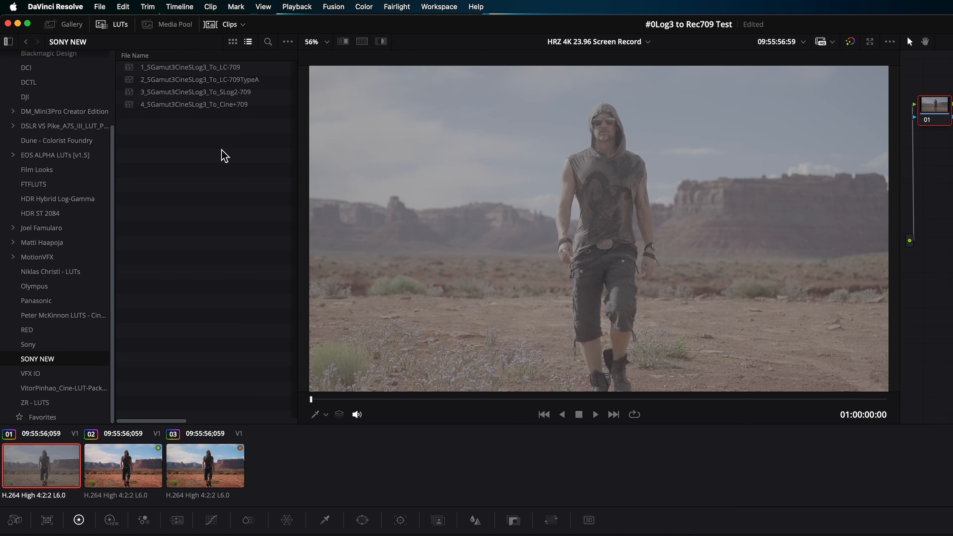
Step: Try the LC-709, LC-709TypeA and Cine+709 LUTs one at a time on node 01, undoing each before the next
double_click(236, 70)
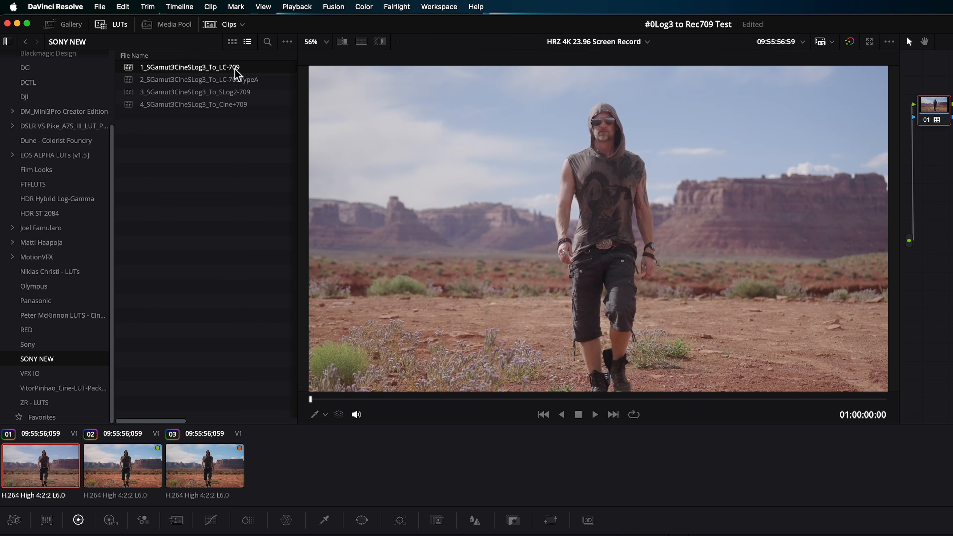
key(super+z)
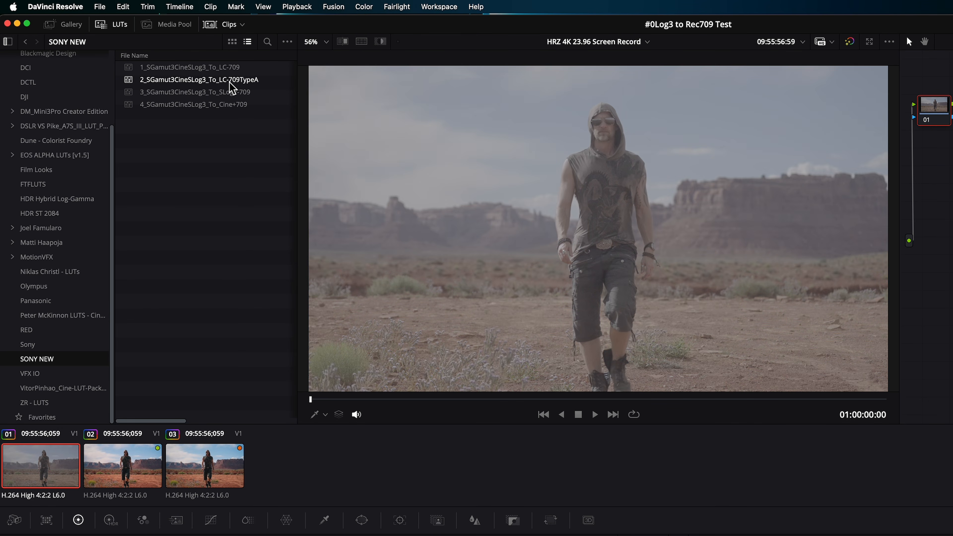
double_click(232, 80)
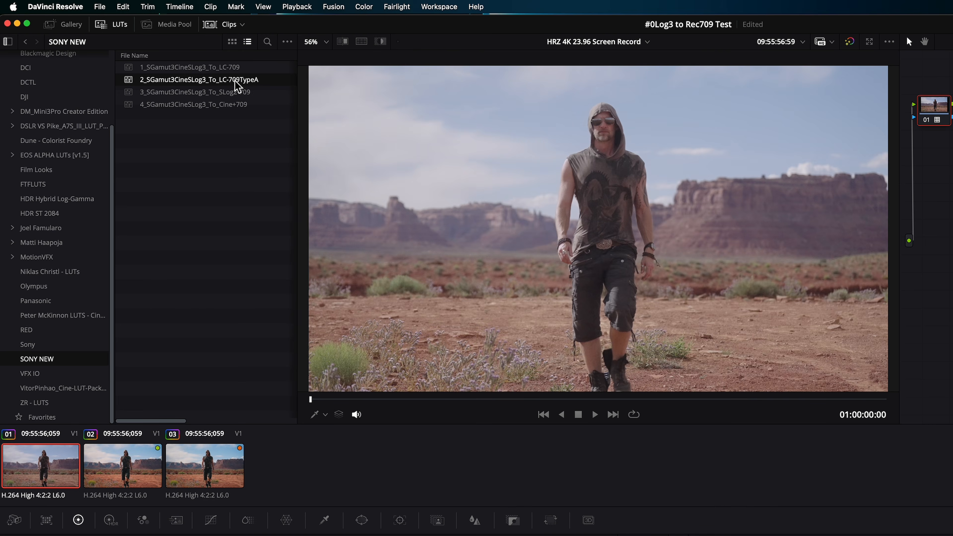
key(super+z)
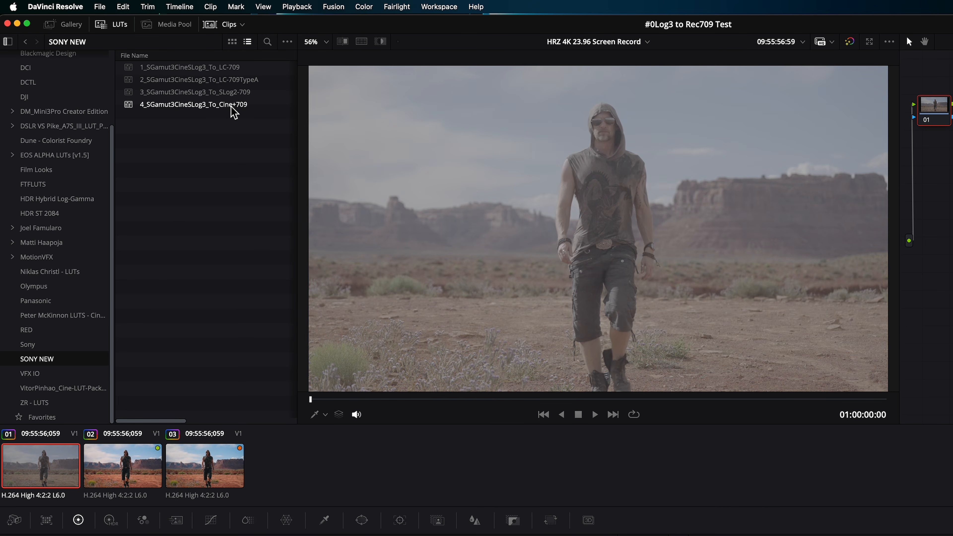
double_click(240, 106)
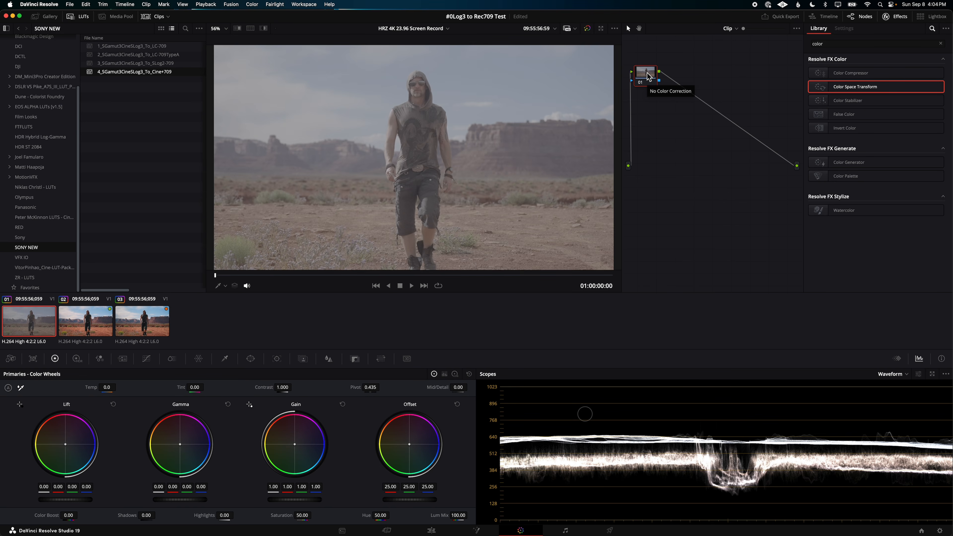
Step: Add five serial nodes after node 01 and apply the 1_SGamut3CineSLog3_To_LC-709 LUT to node 06
key(alt+s)
key(alt+s)
key(alt+s)
key(alt+s)
key(alt+s)
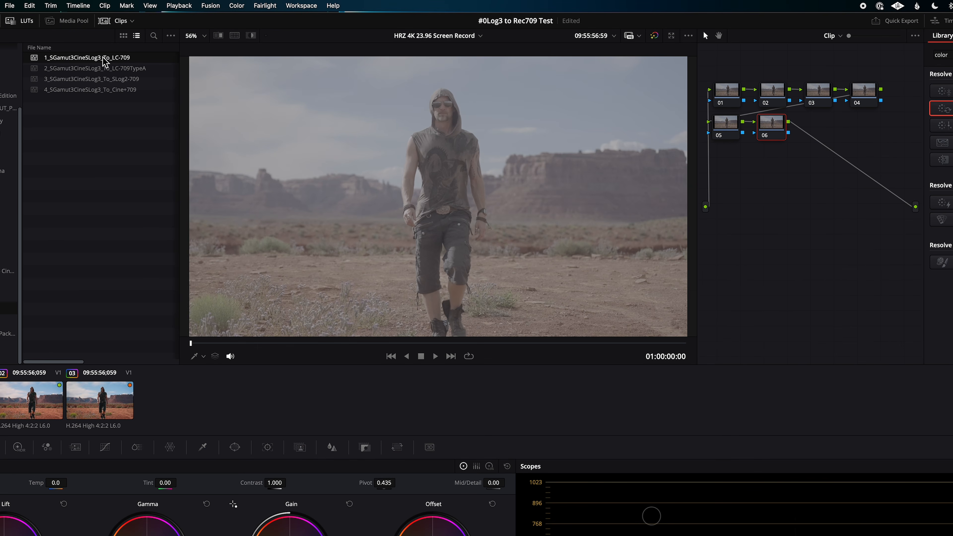
drag(135, 46, 768, 124)
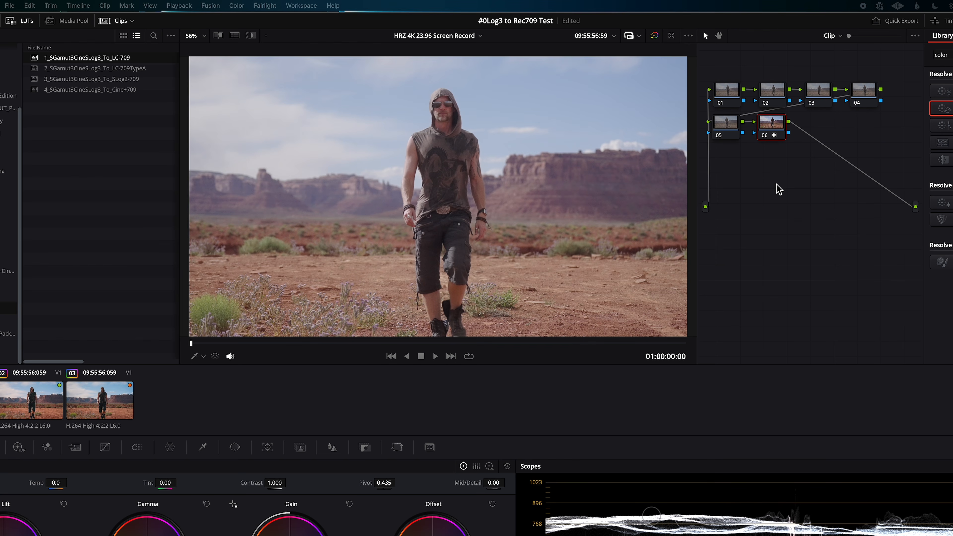